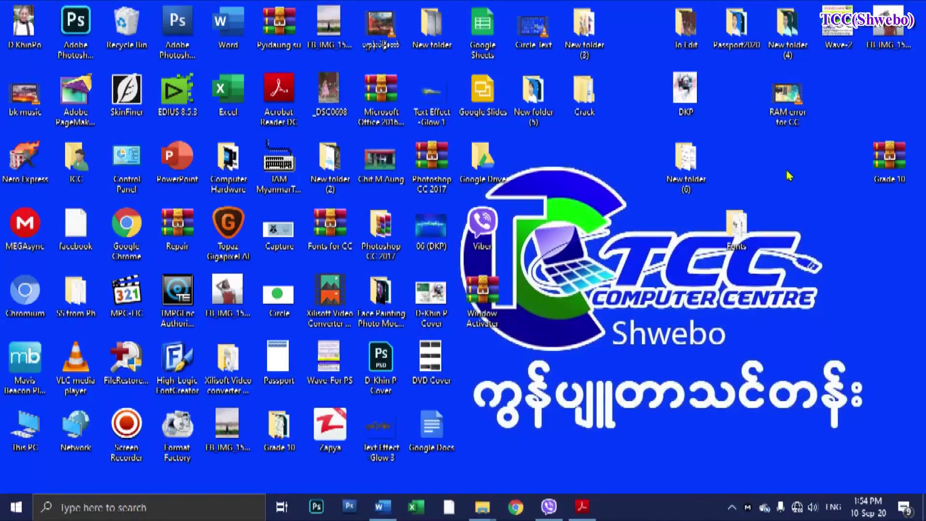
# Refresh the desktop and open the Word 2010.pdf guide in Acrobat Reader at page 18
pyautogui.rightClick(773, 171)
pyautogui.click(802, 207)
pyautogui.click(581, 506)
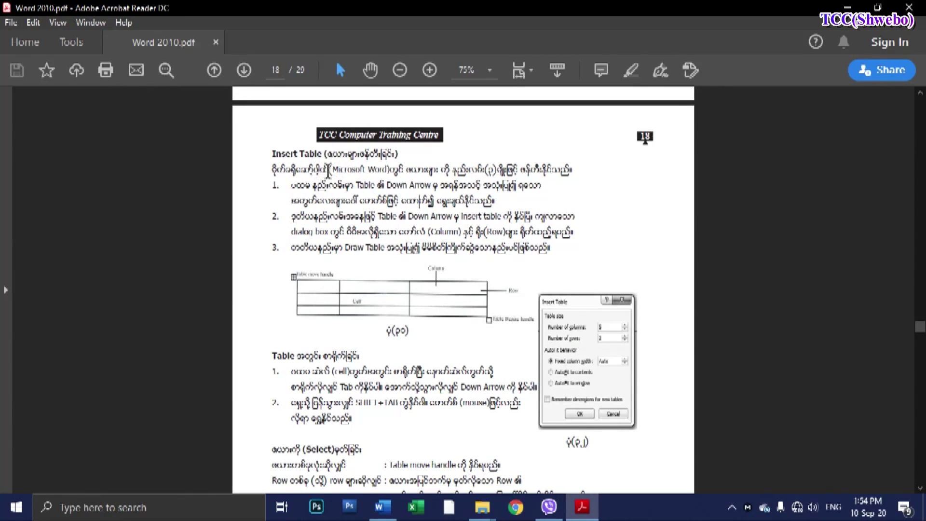
# Zoom the Insert Table instructions to 125%, then switch to the blank Word Document1
pyautogui.click(399, 153)
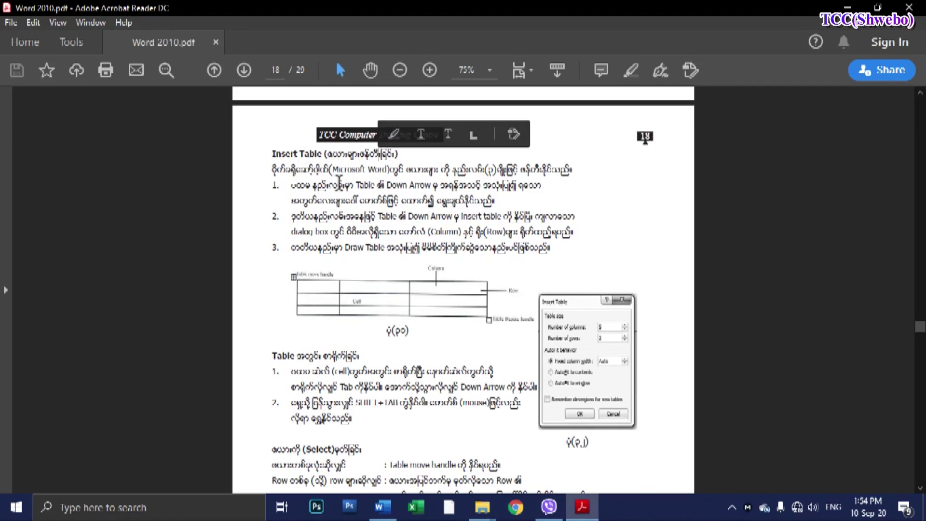
pyautogui.scroll(2, 334, 182)
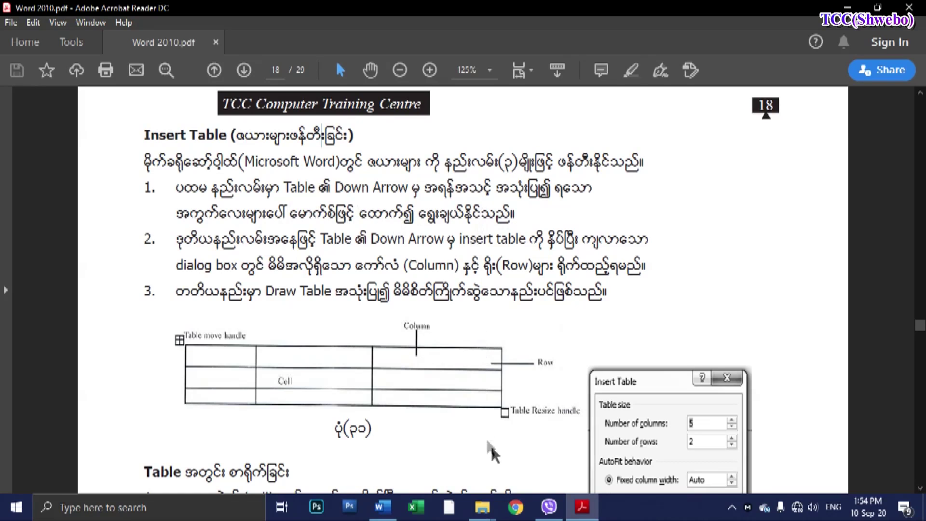
pyautogui.click(381, 509)
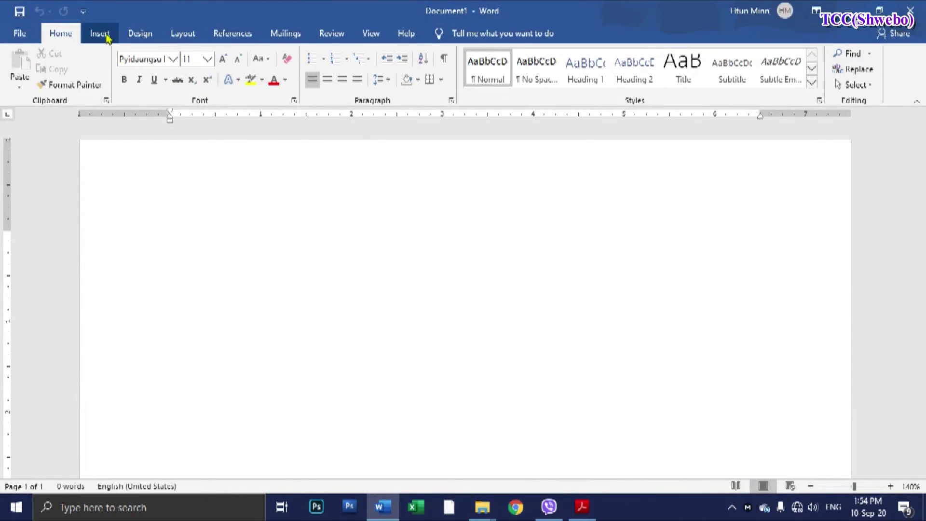
# Open the Insert tab's Table grid and preview a 3x3 table in Document1
pyautogui.click(106, 37)
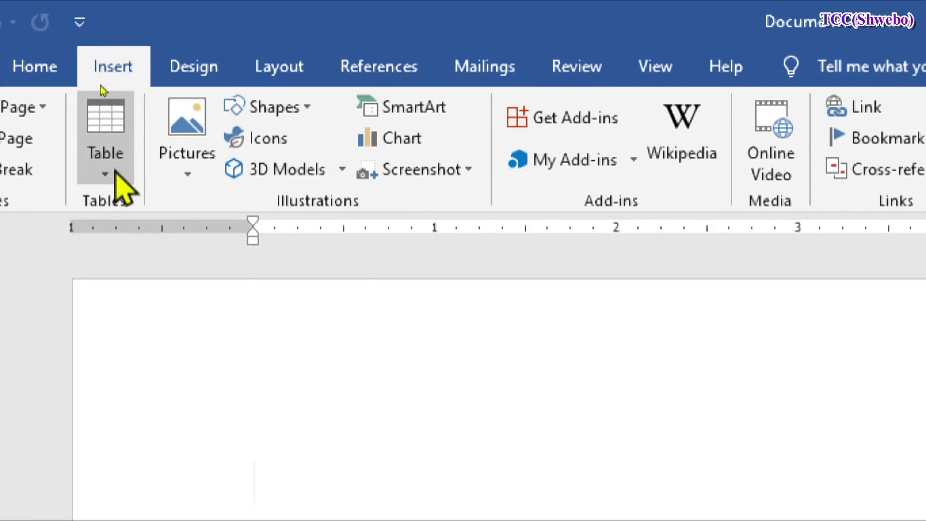
pyautogui.click(107, 175)
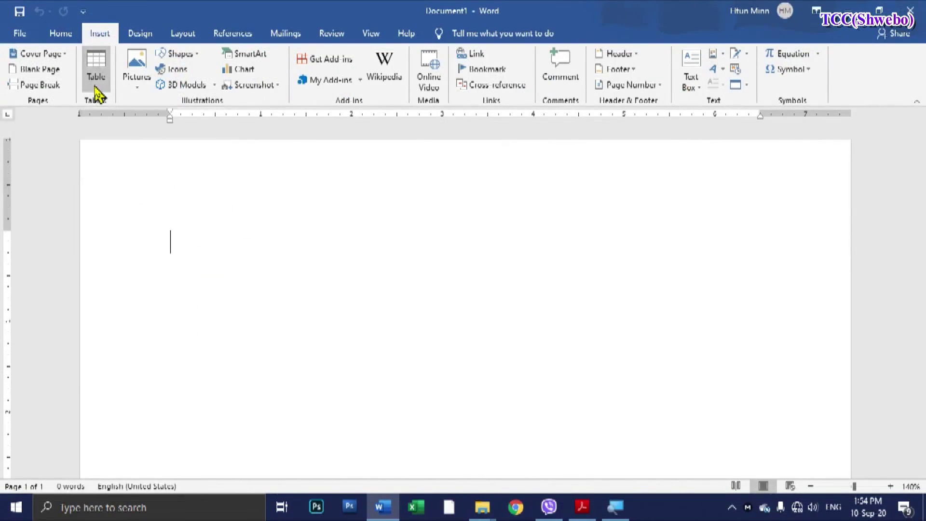
pyautogui.click(98, 95)
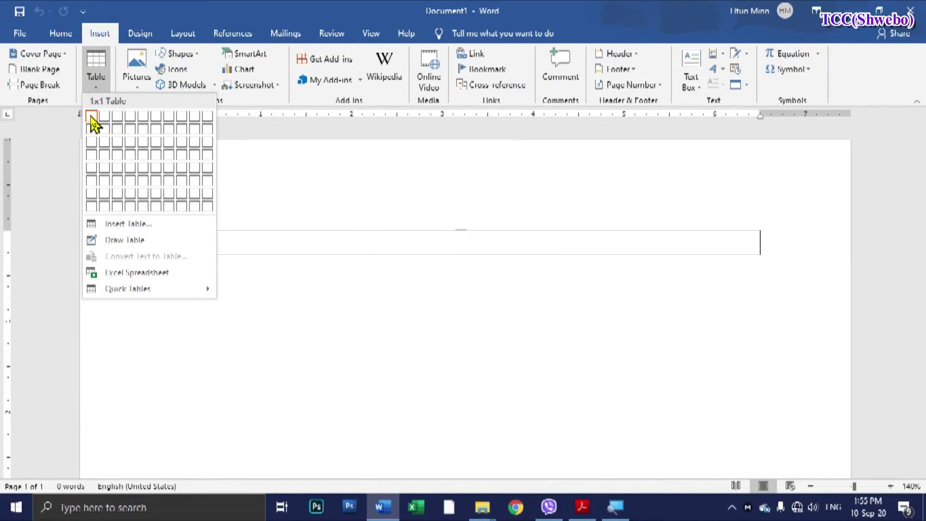
pyautogui.press('Escape')
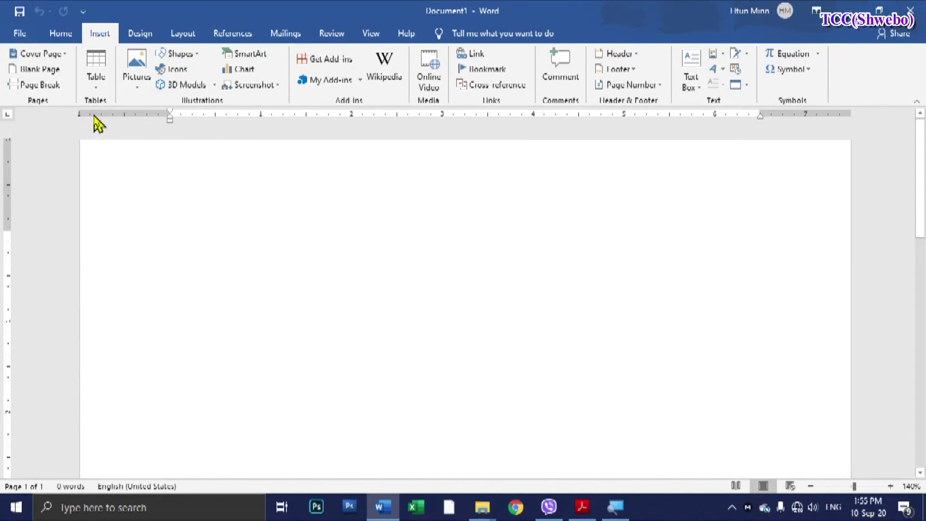
pyautogui.press('super')
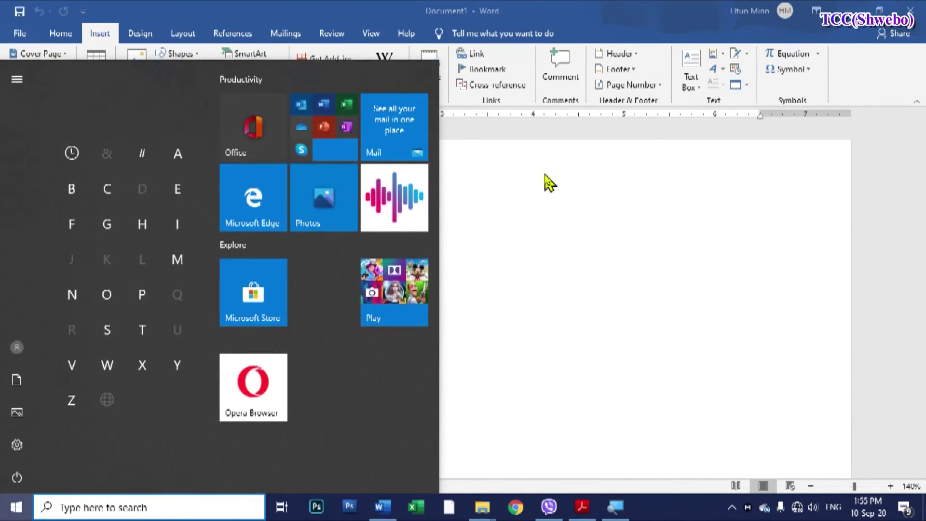
pyautogui.click(550, 183)
pyautogui.click(96, 80)
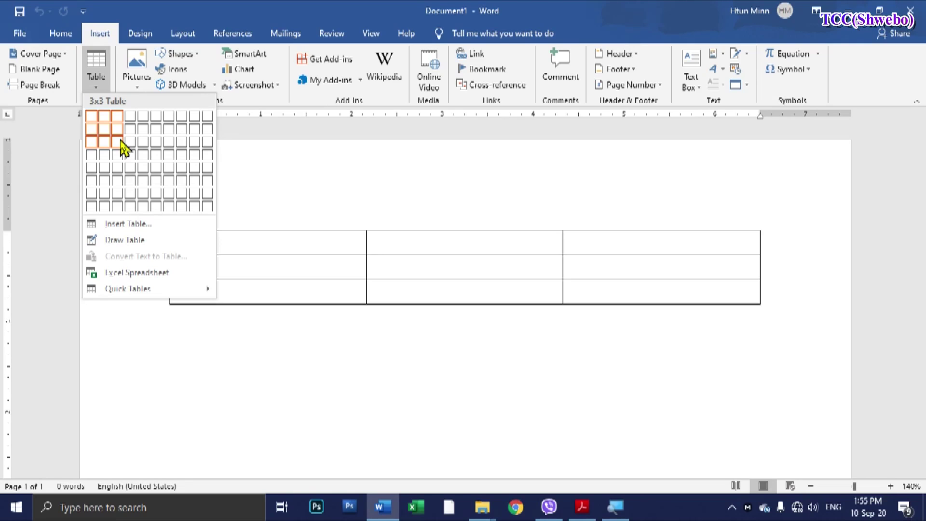
# Insert the 3x3 table, then practise selecting its first column and each of its three rows
pyautogui.click(121, 146)
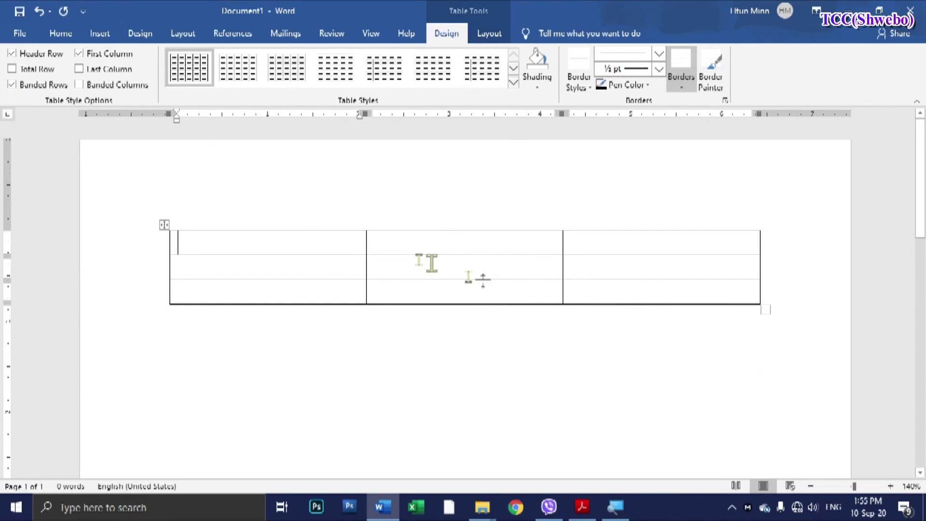
pyautogui.click(324, 219)
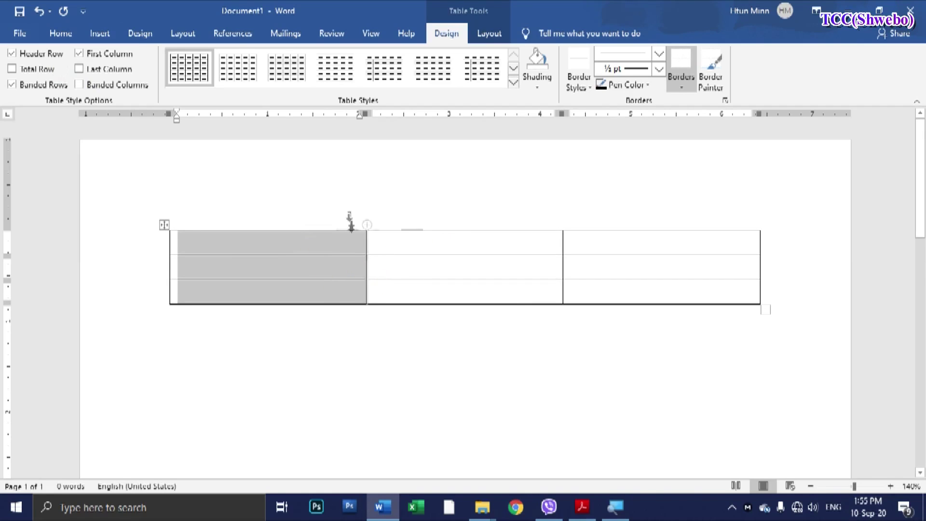
pyautogui.click(479, 273)
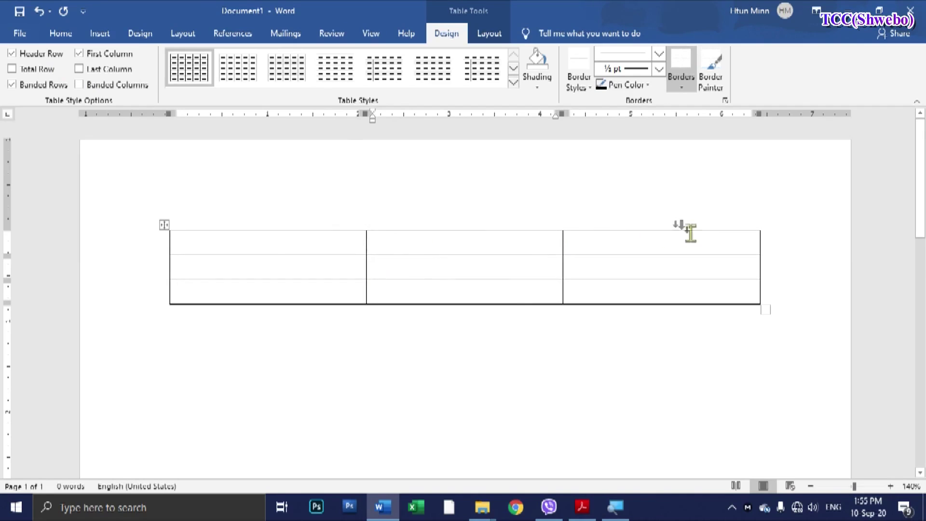
pyautogui.click(129, 250)
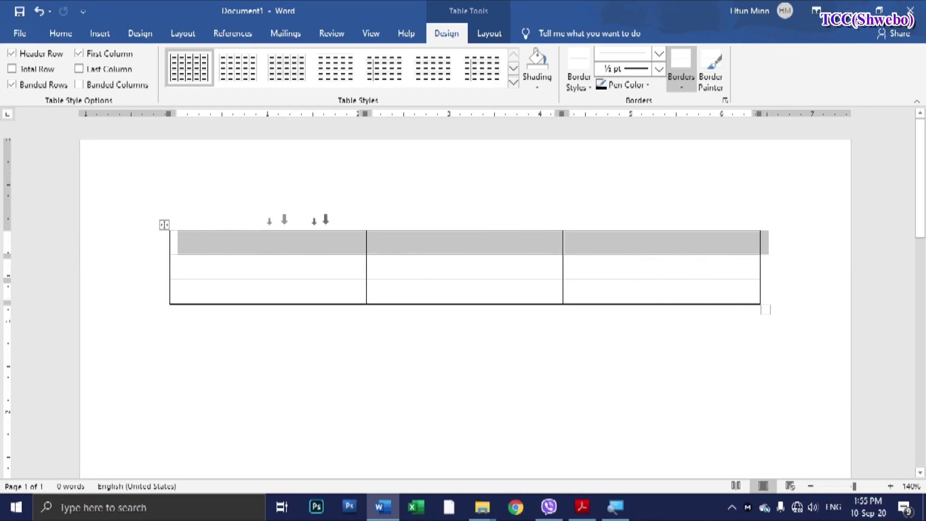
pyautogui.click(306, 251)
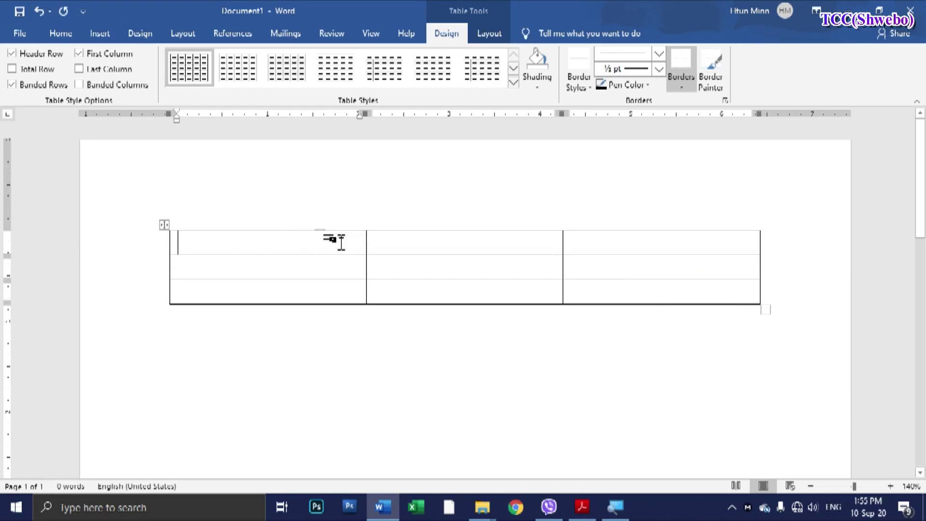
pyautogui.click(146, 255)
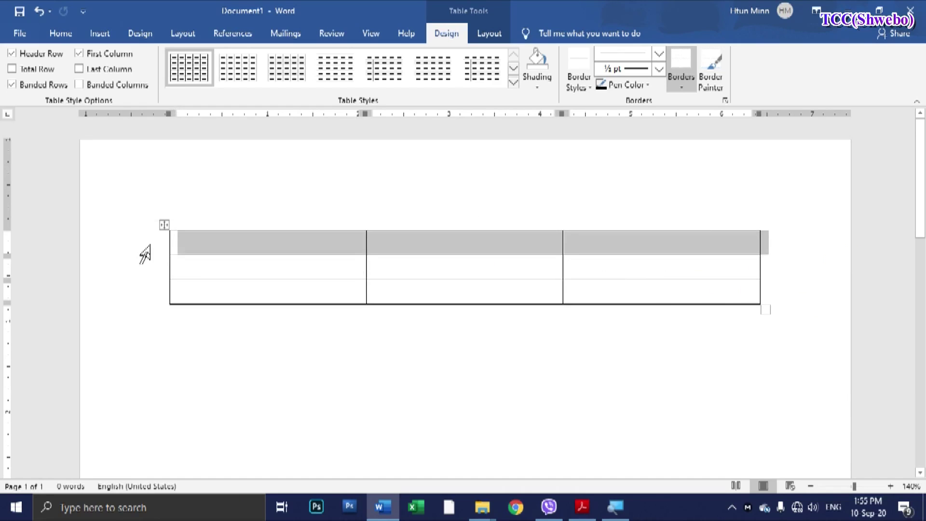
pyautogui.click(145, 274)
pyautogui.click(145, 292)
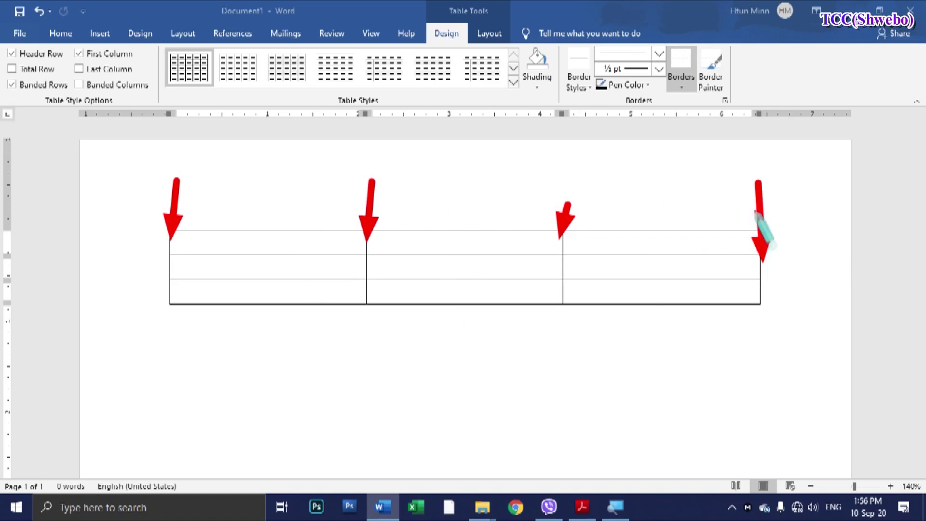
# Step through the first, second and third cells of the top row, then return to the PDF guide
pyautogui.press('e')
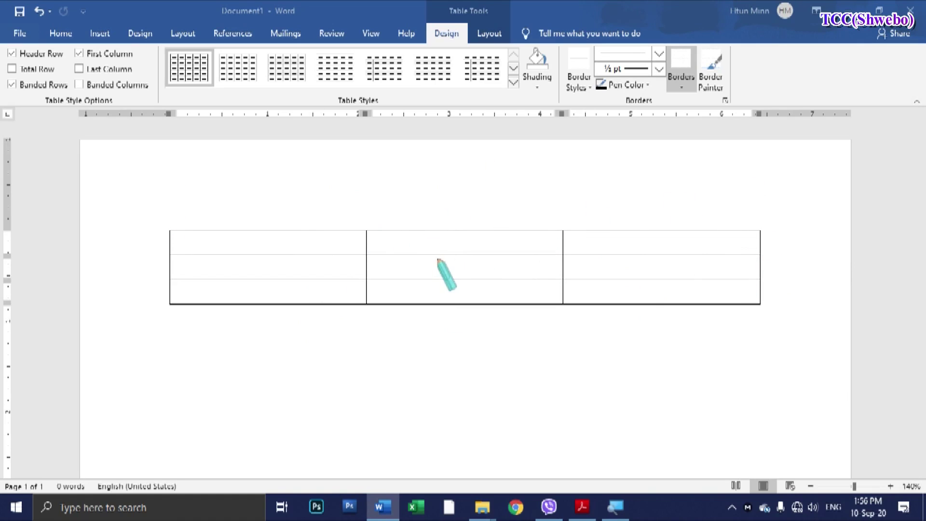
pyautogui.press('Escape')
pyautogui.click(274, 248)
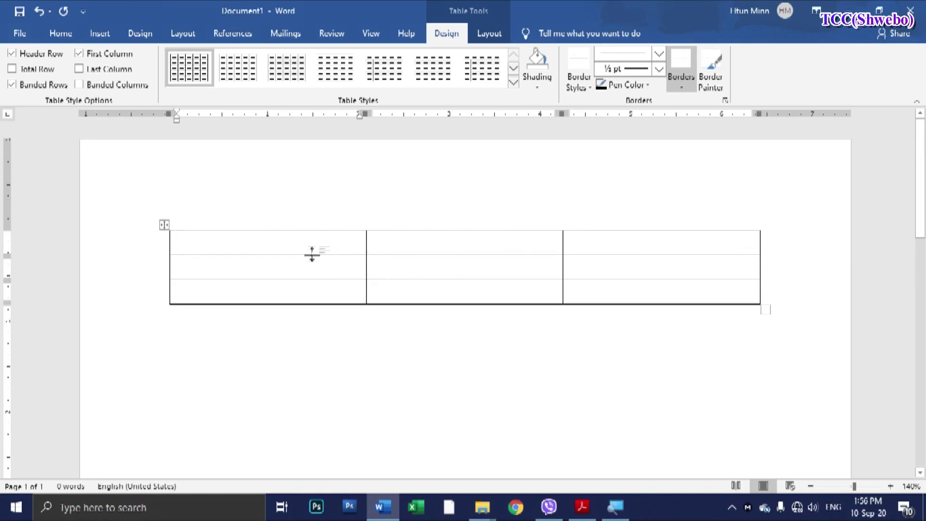
pyautogui.click(171, 246)
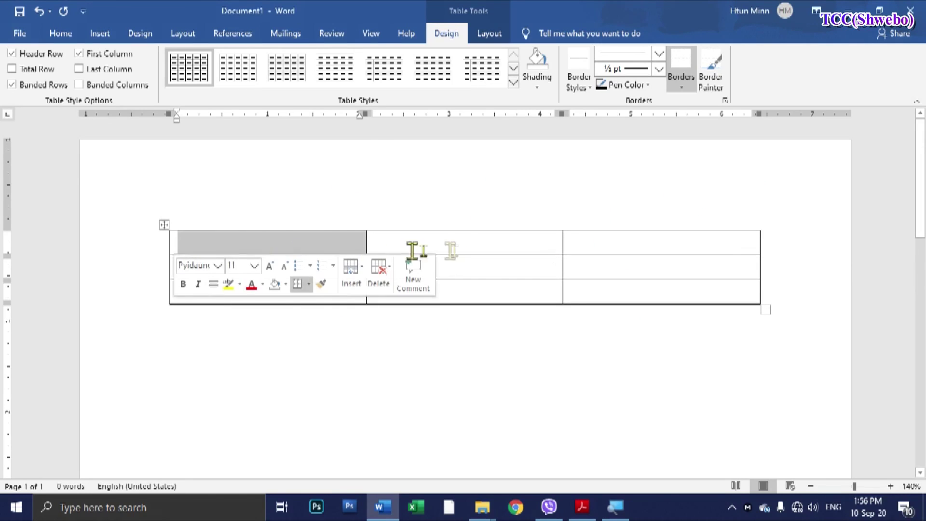
pyautogui.click(467, 246)
pyautogui.click(595, 246)
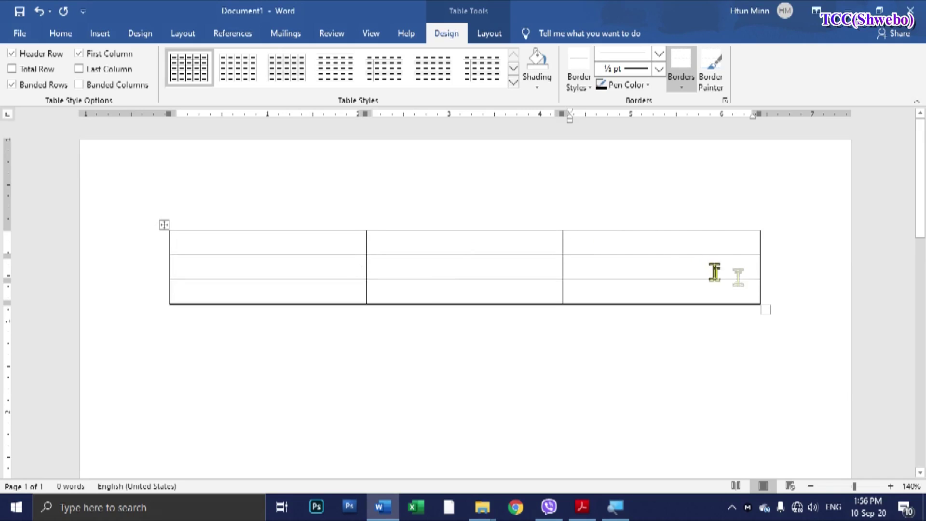
pyautogui.click(582, 507)
# Fit the PDF page to width to study the table diagram, then go back to Word
pyautogui.hotkey('ctrl', '2')
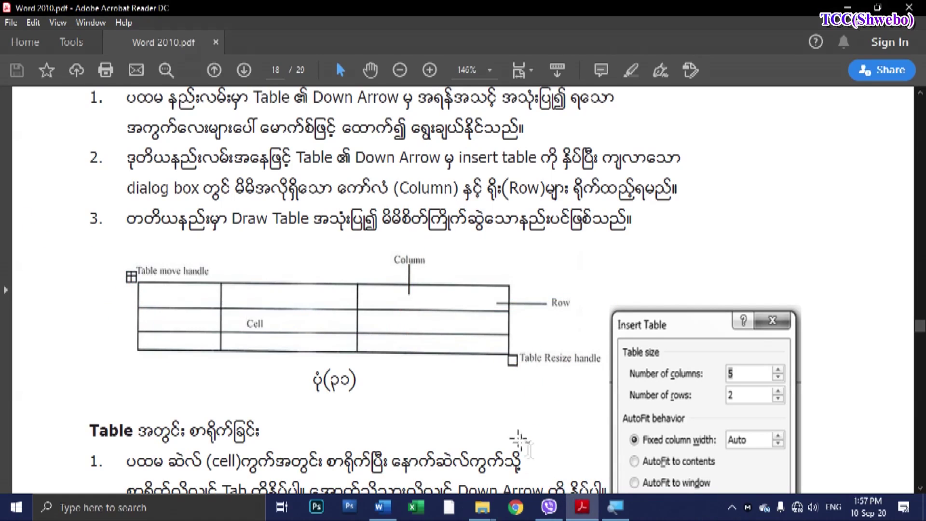
pyautogui.click(383, 507)
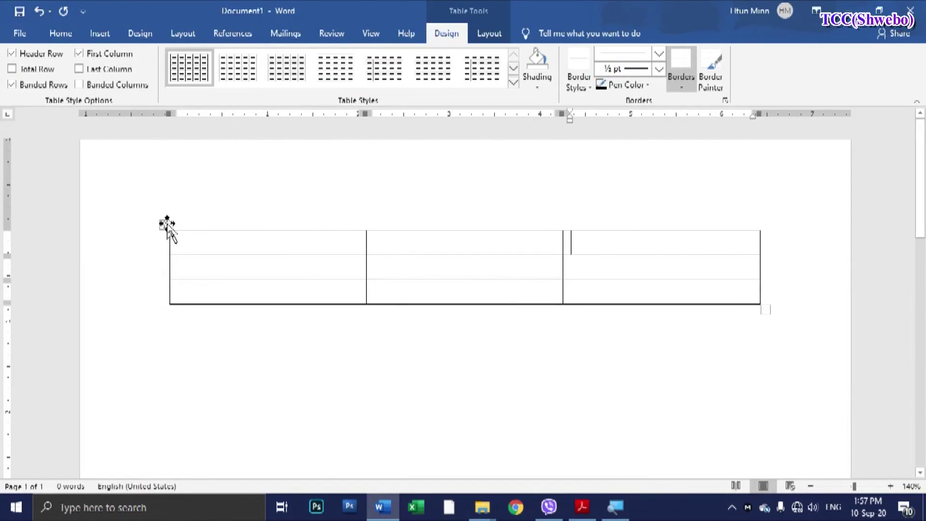
# Drag the table's bottom-right handle to enlarge the 3x3 table with taller rows
pyautogui.click(223, 242)
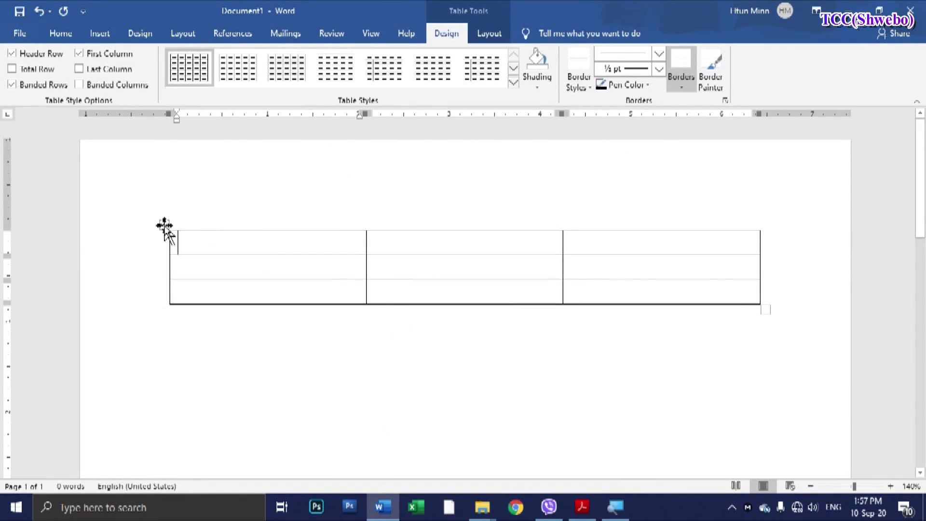
pyautogui.moveTo(164, 225); pyautogui.dragTo(180, 324)
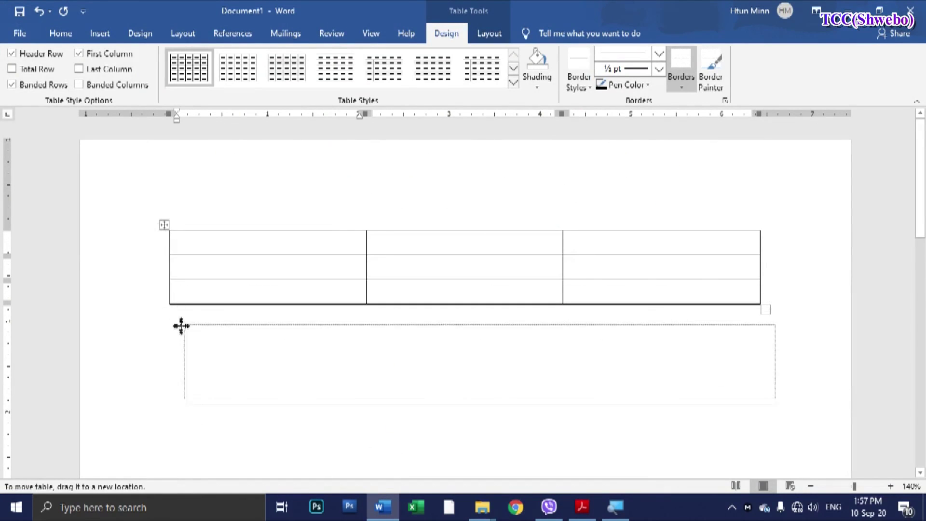
pyautogui.moveTo(165, 272); pyautogui.dragTo(165, 377)
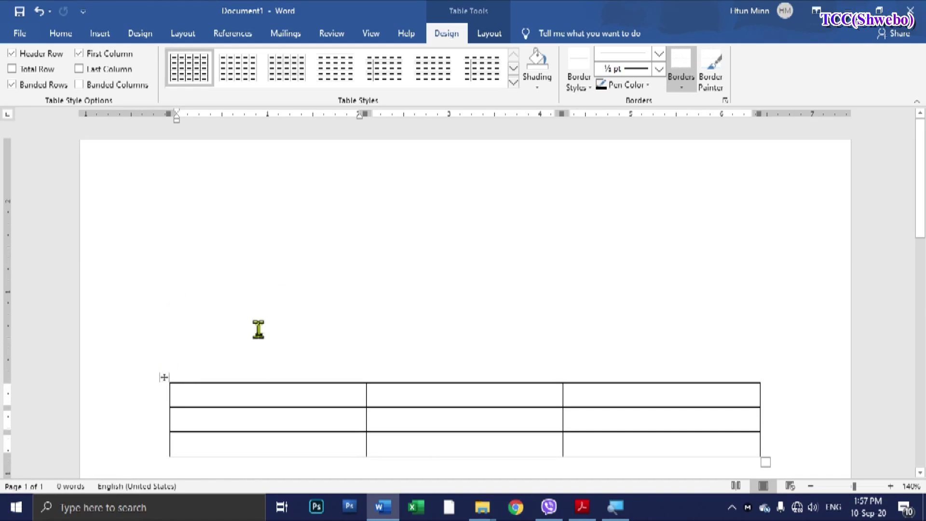
pyautogui.scroll(-3, 762, 318)
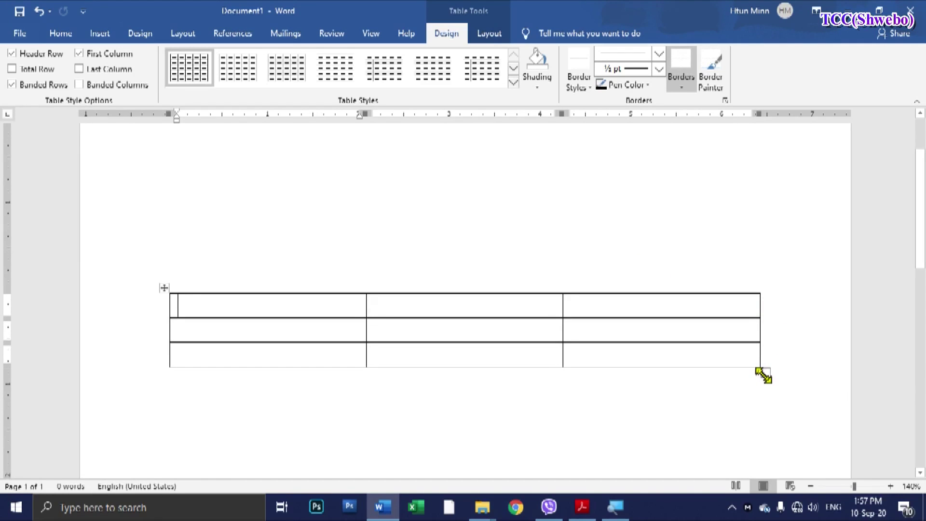
pyautogui.moveTo(763, 375); pyautogui.dragTo(468, 329)
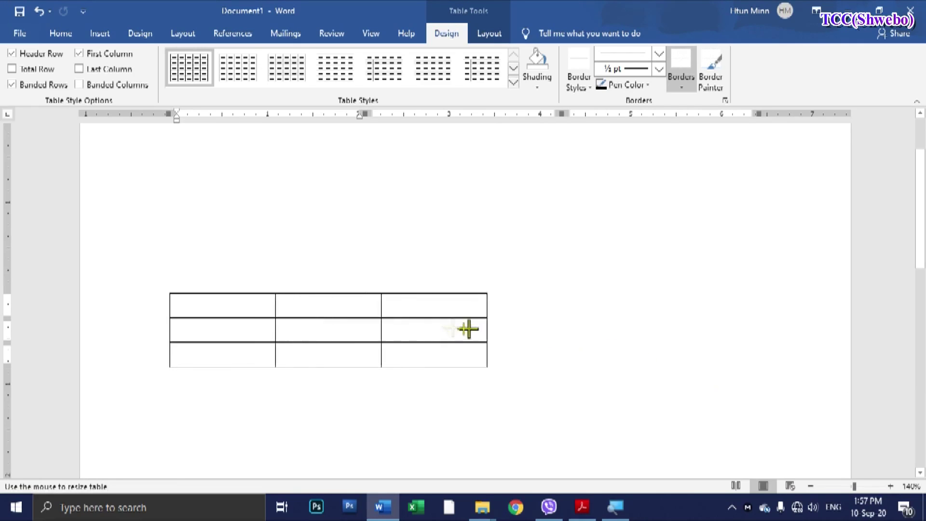
pyautogui.moveTo(468, 329)
pyautogui.mouseDown()
pyautogui.moveTo(426, 187)
pyautogui.moveTo(734, 379)
pyautogui.moveTo(502, 275)
pyautogui.moveTo(354, 172)
pyautogui.moveTo(632, 362)
pyautogui.moveTo(805, 349)
pyautogui.mouseUp()
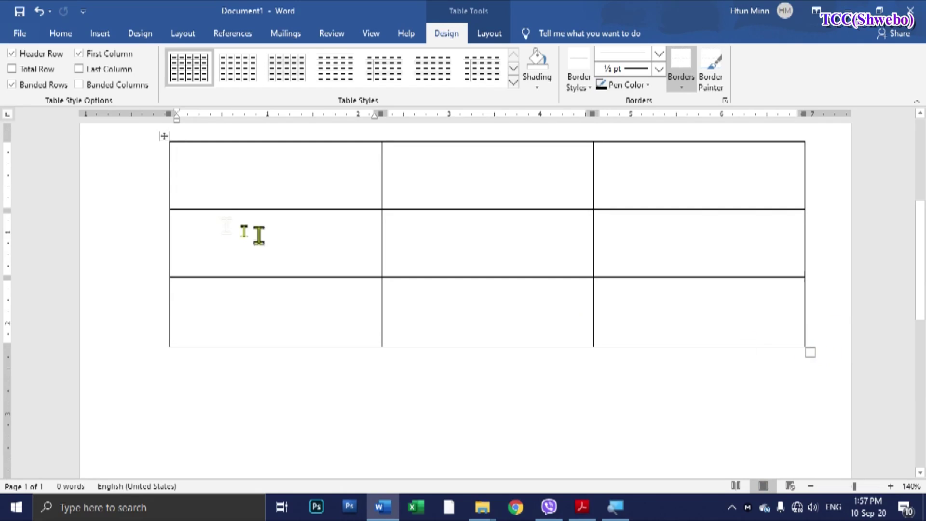
# Add a blank paragraph above the table and select the whole table with its move handle
pyautogui.press('Return')
pyautogui.click(164, 181)
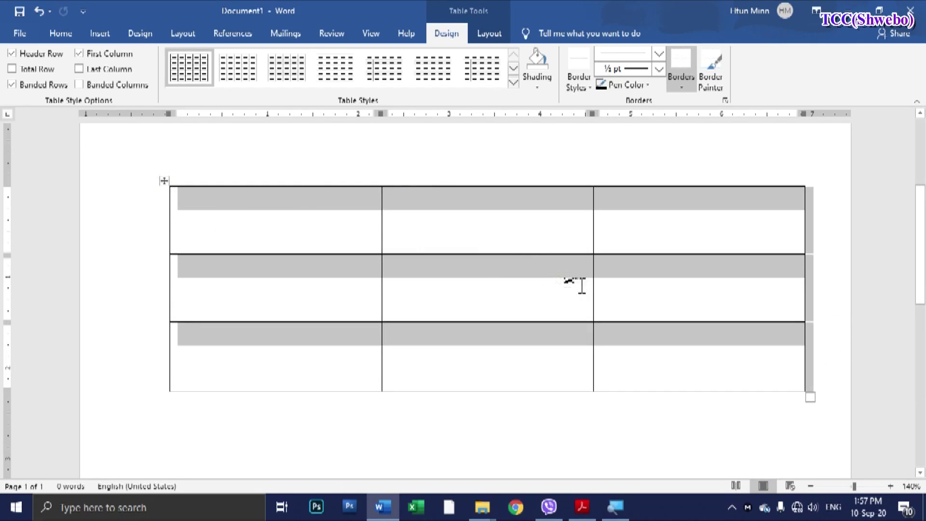
pyautogui.click(482, 231)
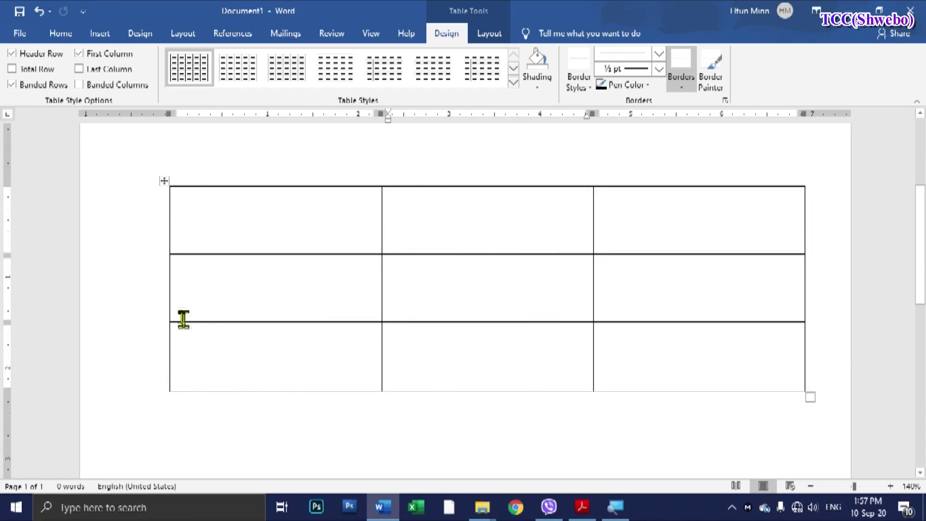
pyautogui.click(164, 181)
pyautogui.click(554, 236)
# Check the PDF tutorial, then return to Word and place the caret in the top-left cell
pyautogui.click(581, 506)
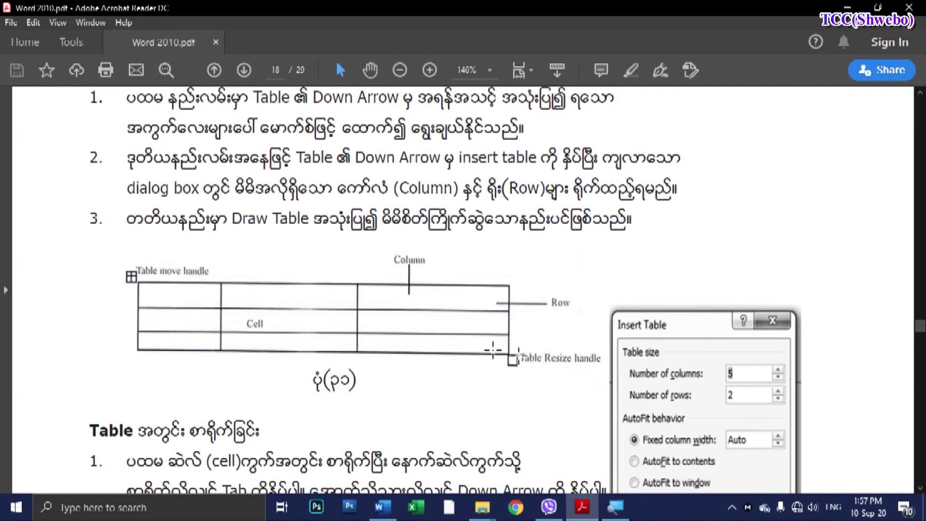
pyautogui.click(391, 514)
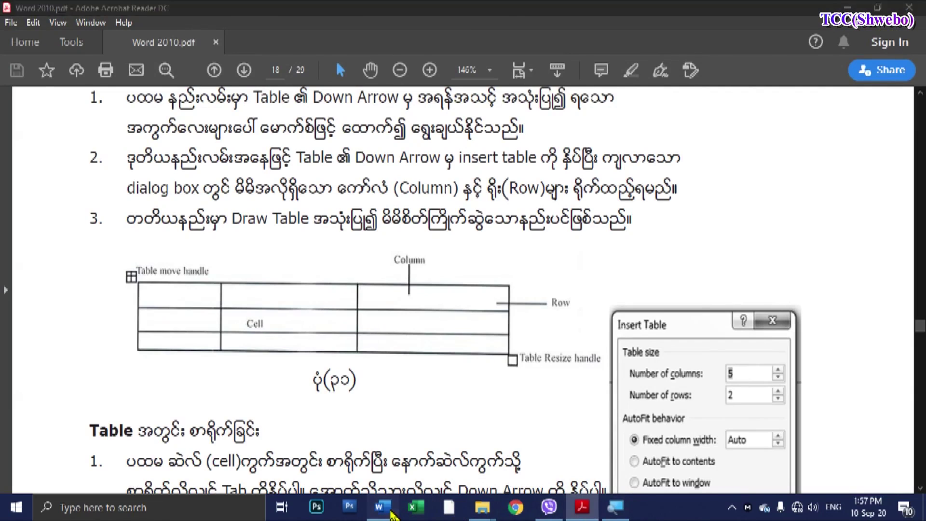
pyautogui.scroll(-1, 275, 205)
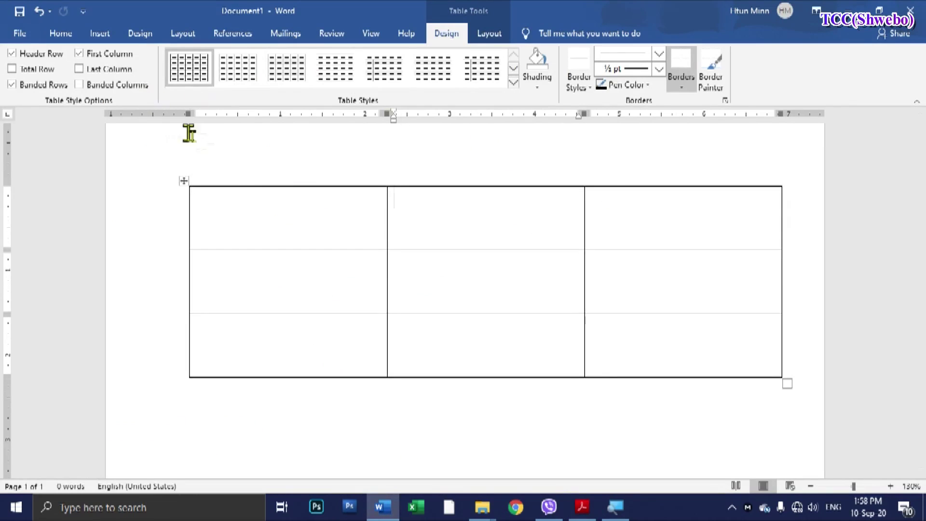
pyautogui.click(244, 207)
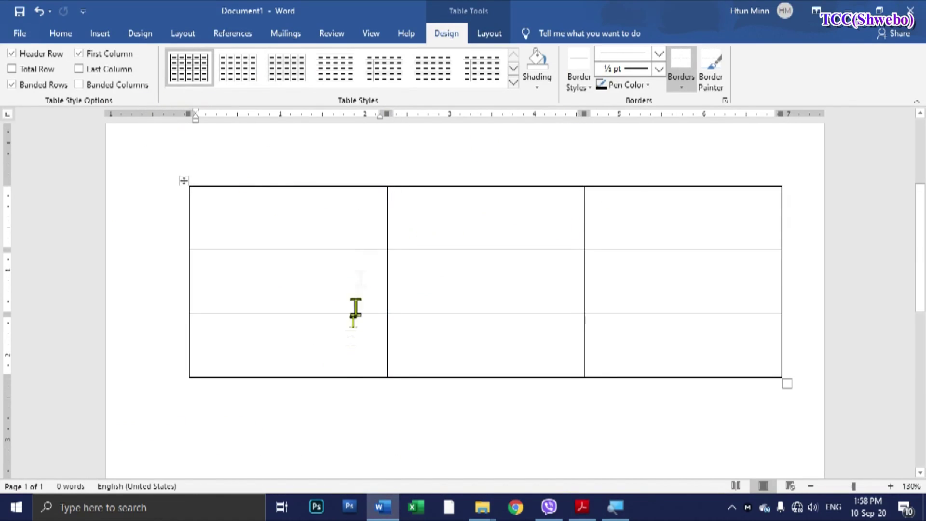
# With the caret in the table, compare the Table Tools Design and Layout tabs, ending on Layout
pyautogui.click(499, 231)
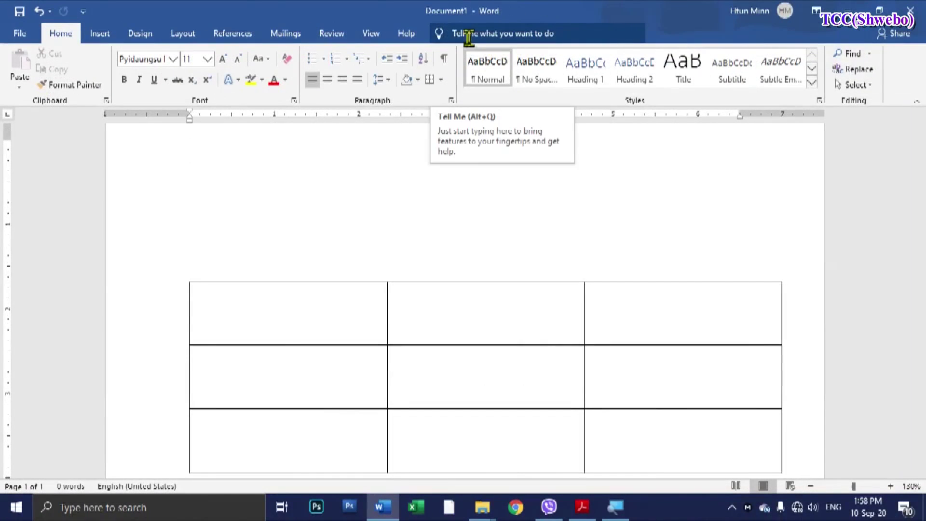
pyautogui.moveTo(289, 376)
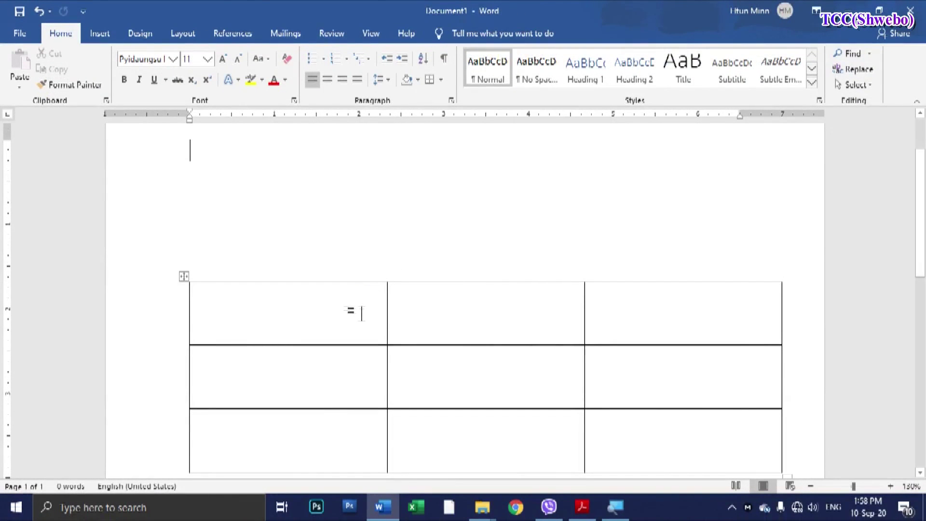
pyautogui.click(361, 314)
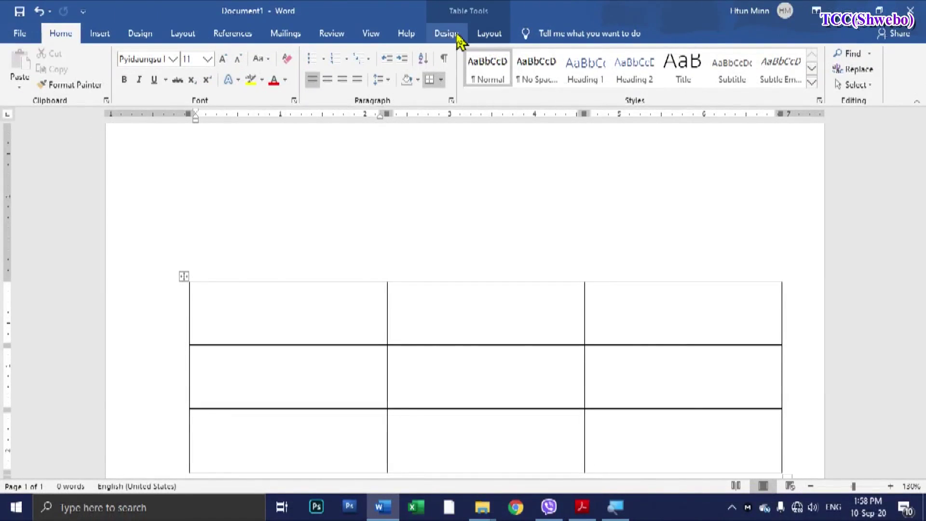
pyautogui.click(456, 36)
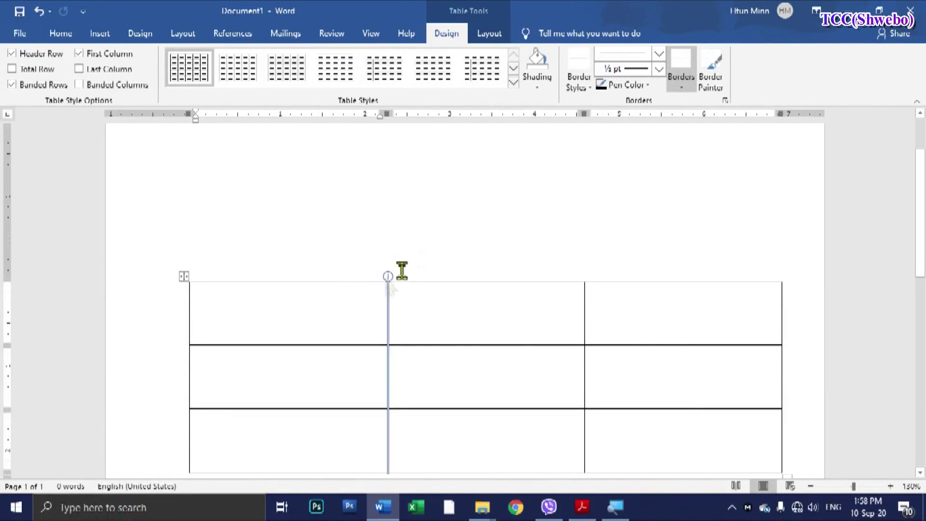
pyautogui.click(480, 38)
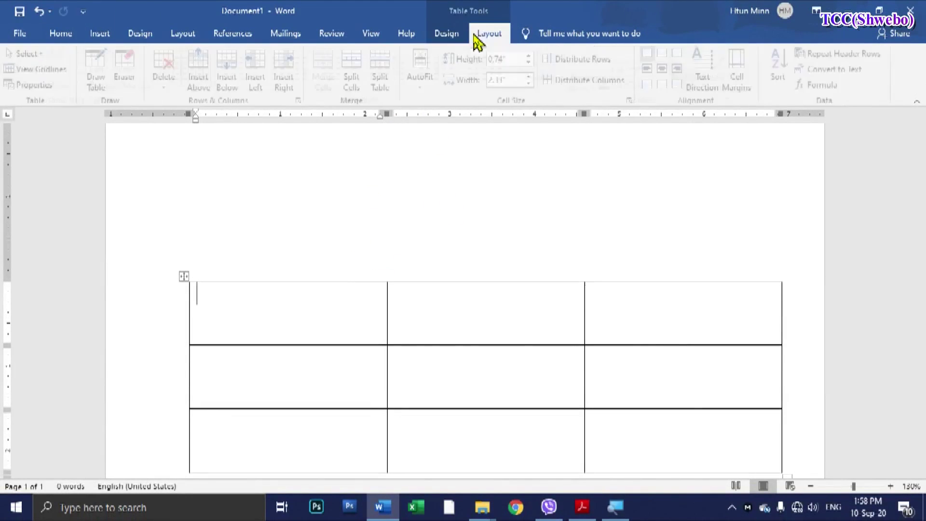
pyautogui.click(454, 39)
pyautogui.click(488, 34)
pyautogui.click(457, 39)
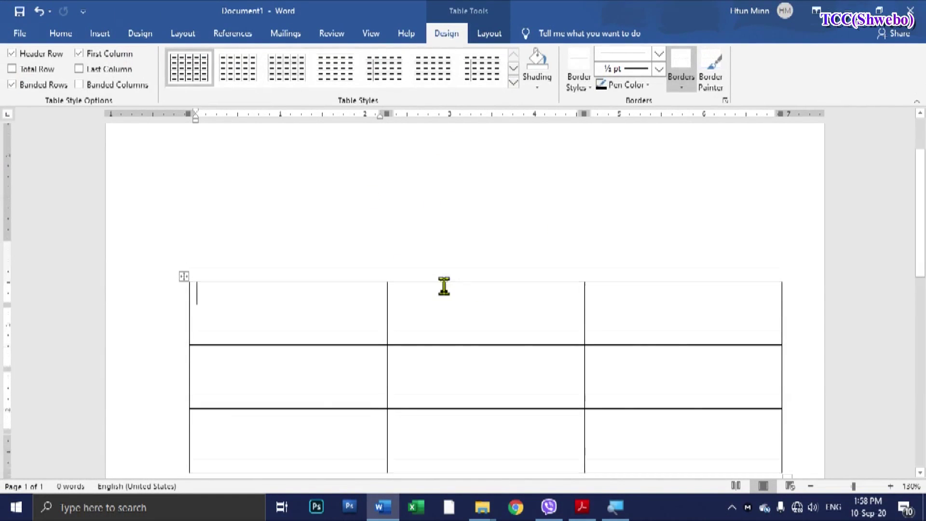
pyautogui.scroll(-3, 339, 227)
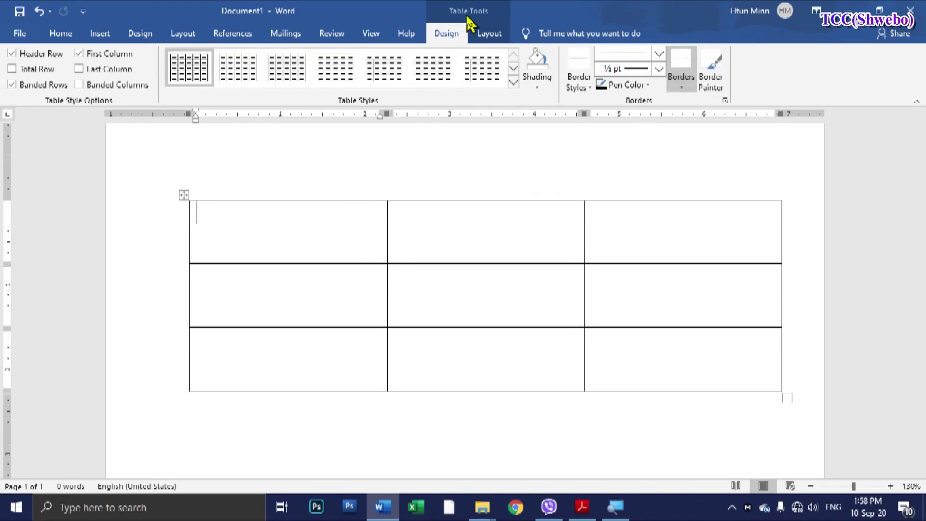
pyautogui.click(492, 39)
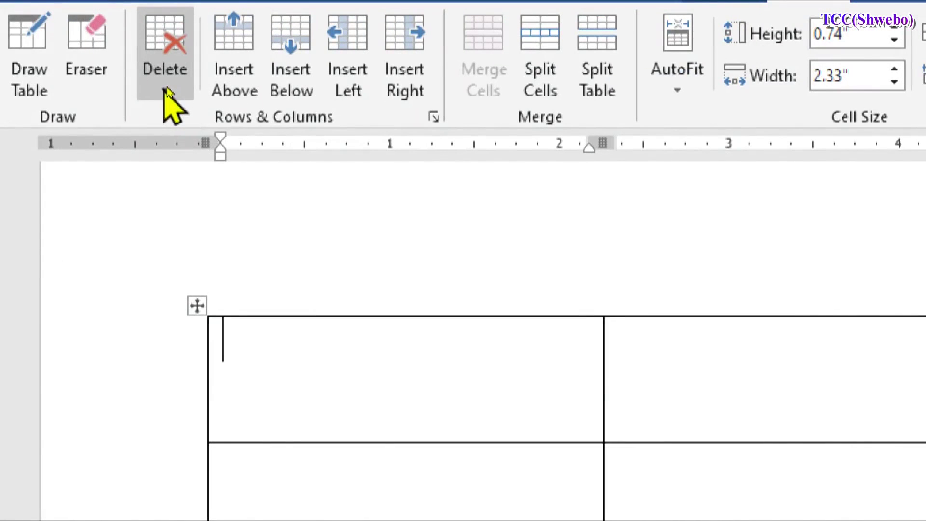
# Remove the whole table with Delete > Delete Table, then switch to the PDF tutorial
pyautogui.click(167, 92)
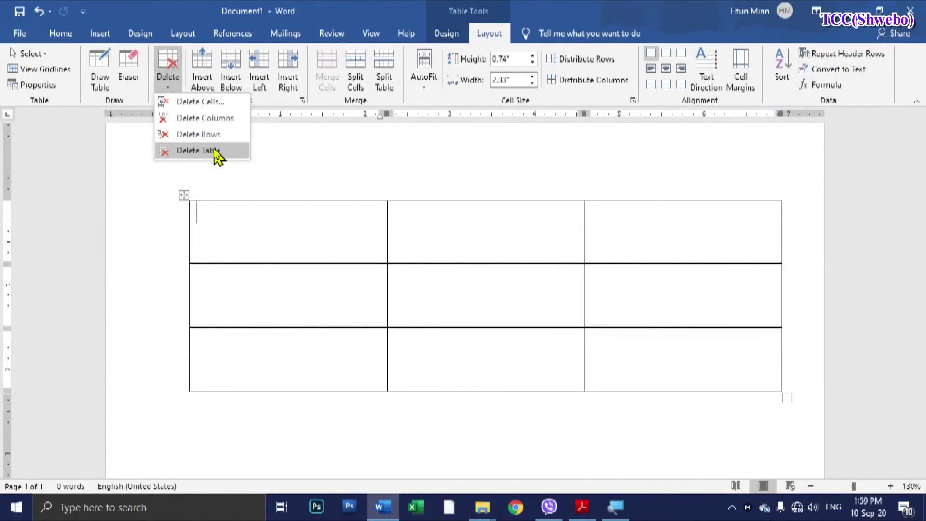
pyautogui.click(260, 217)
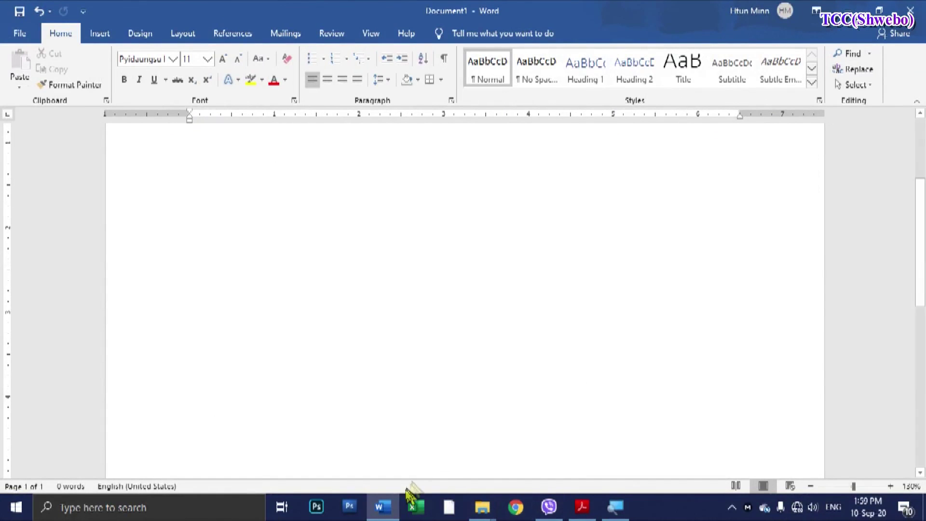
pyautogui.click(581, 507)
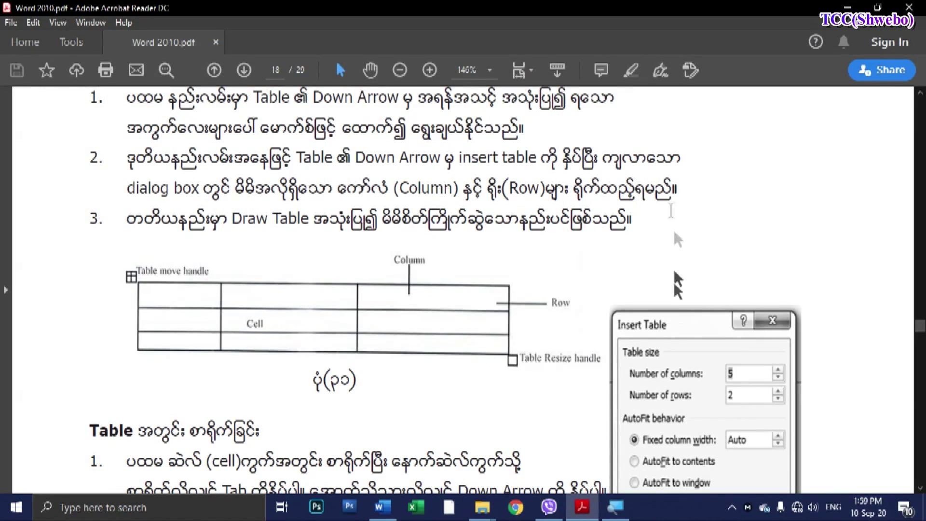
# Scroll down slightly through the tutorial PDF's Insert Table example page
pyautogui.scroll(-1, 695, 381)
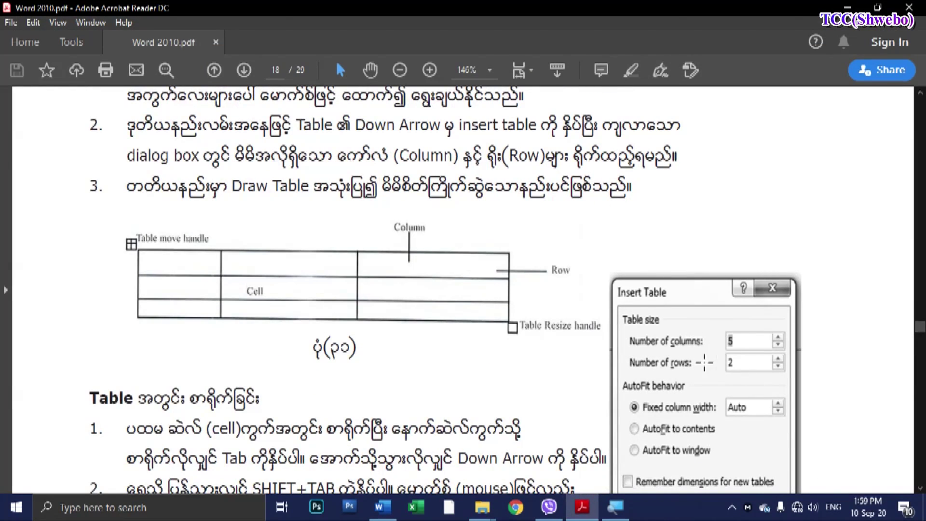
# Return to the blank Word document and open the Insert Table dialog
pyautogui.click(383, 506)
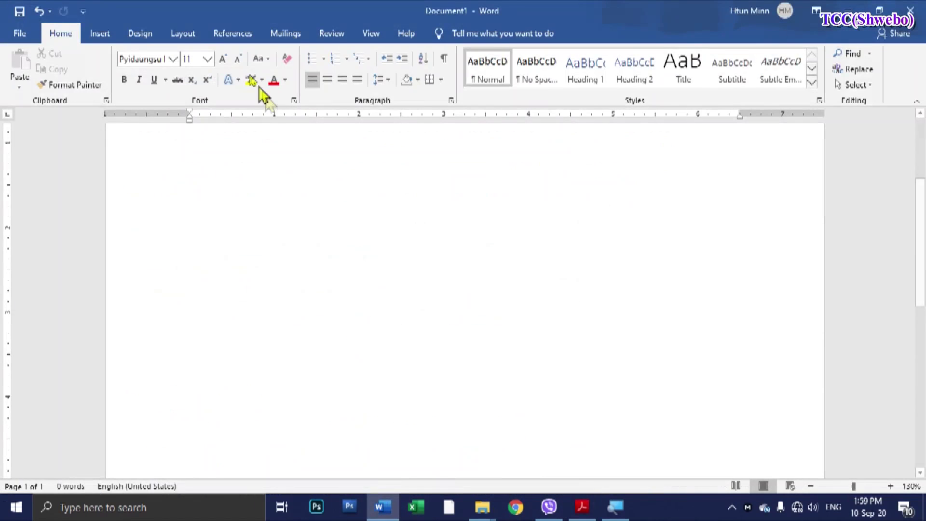
pyautogui.click(98, 35)
pyautogui.click(95, 82)
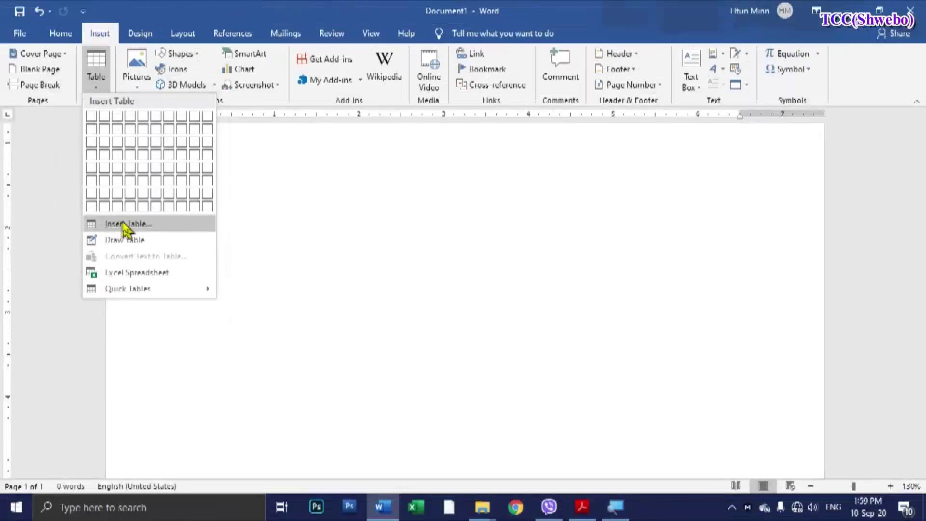
pyautogui.click(124, 225)
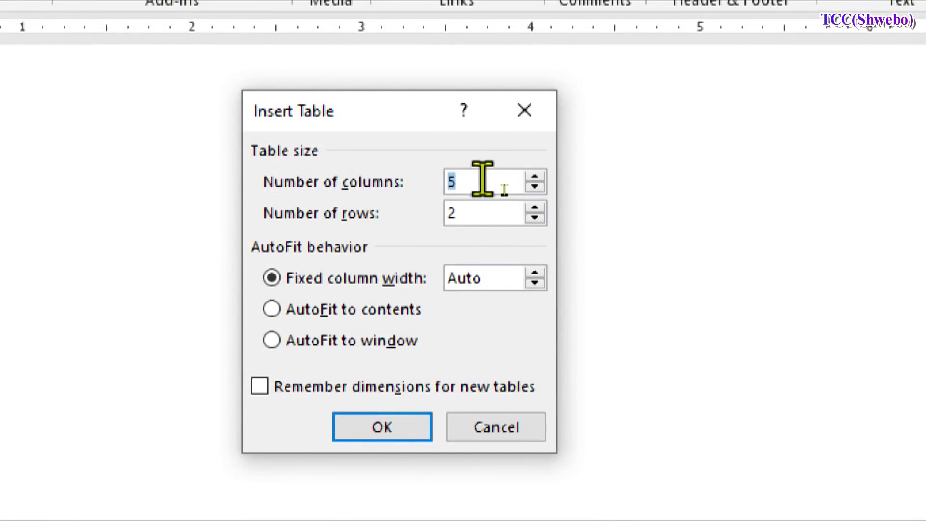
# Set 4 columns and 3 rows and insert the table
pyautogui.write('4')
pyautogui.click(535, 188)
pyautogui.click(535, 176)
pyautogui.click(535, 189)
pyautogui.click(535, 177)
pyautogui.click(534, 188)
pyautogui.click(534, 176)
pyautogui.click(535, 188)
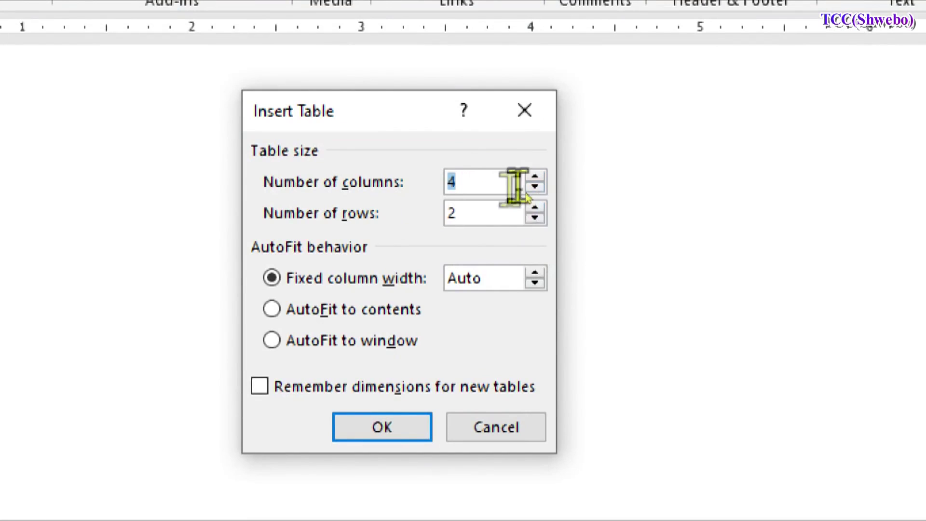
pyautogui.click(535, 207)
pyautogui.click(535, 218)
pyautogui.click(535, 207)
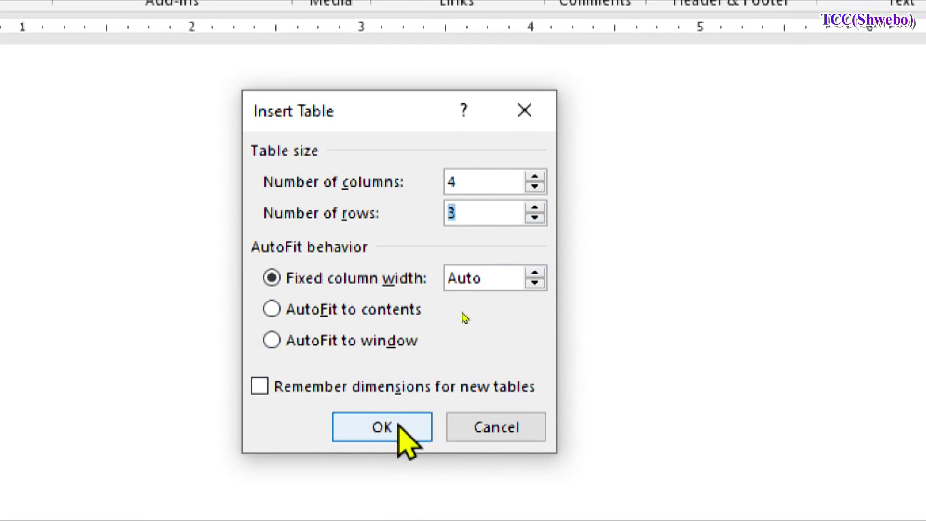
pyautogui.click(400, 427)
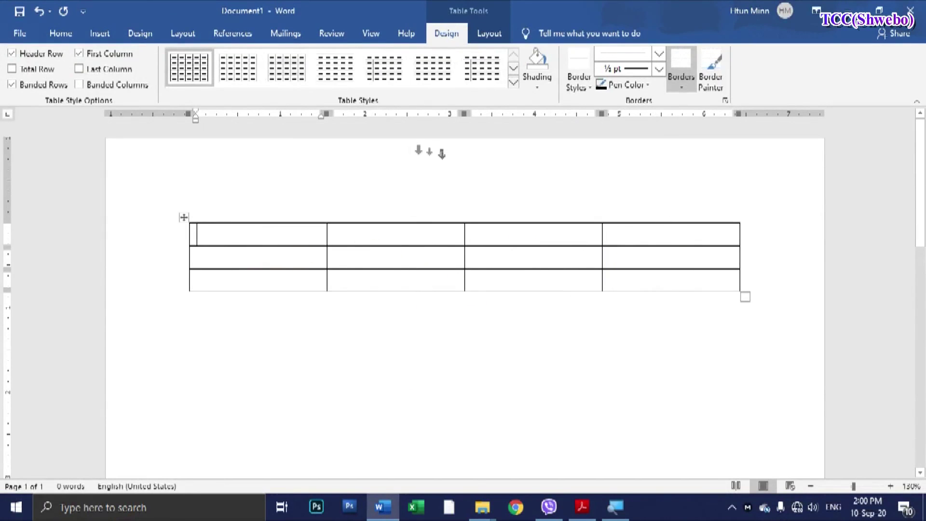
# Delete the existing 4-column, 3-row table from the Layout tab
pyautogui.click(486, 35)
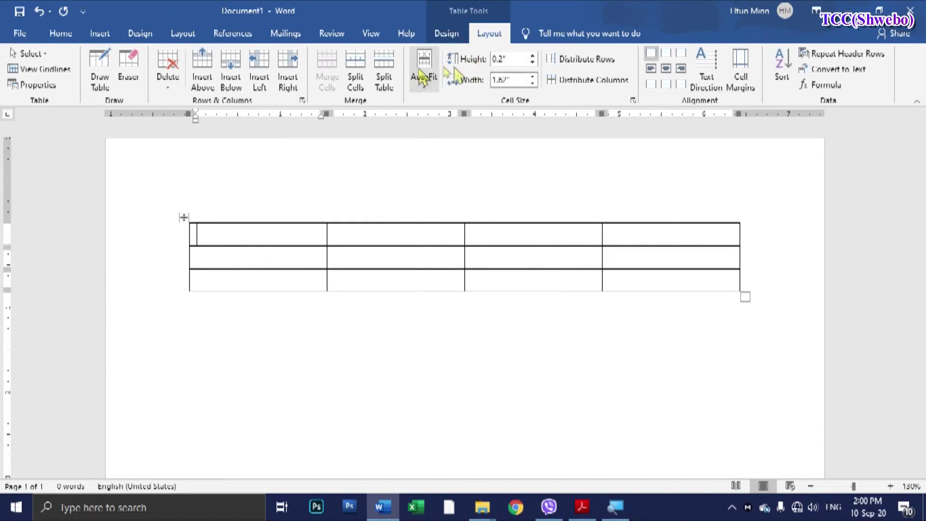
pyautogui.click(171, 94)
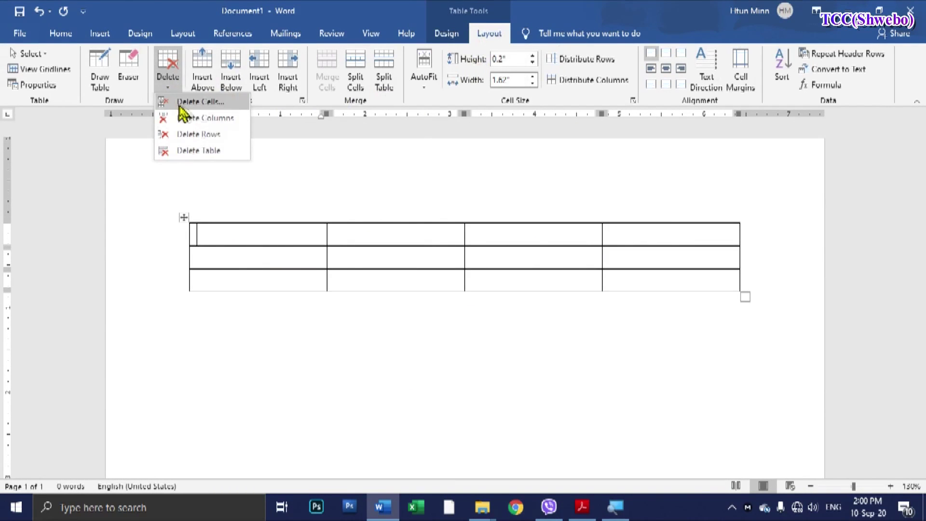
pyautogui.click(207, 151)
# Insert a 5-column, 2-row table via Insert Table, then undo it
pyautogui.click(101, 34)
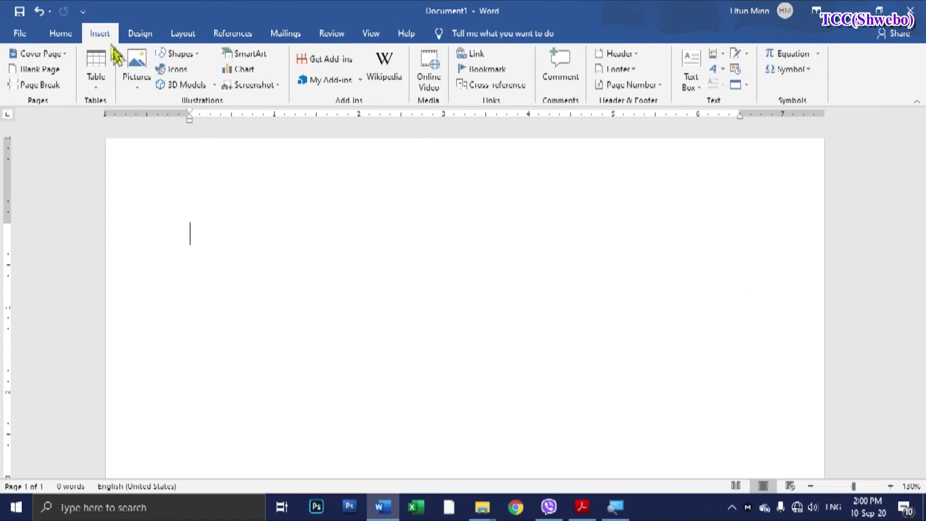
pyautogui.click(95, 77)
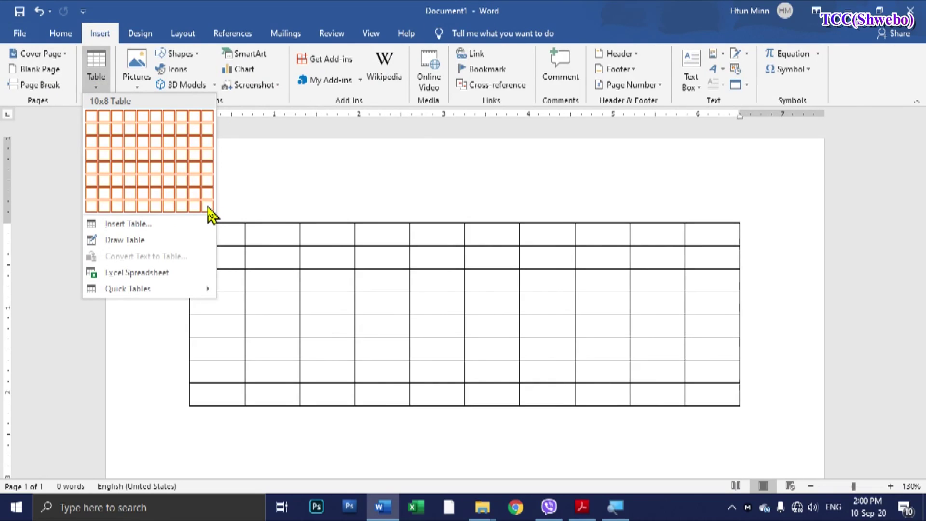
pyautogui.click(121, 224)
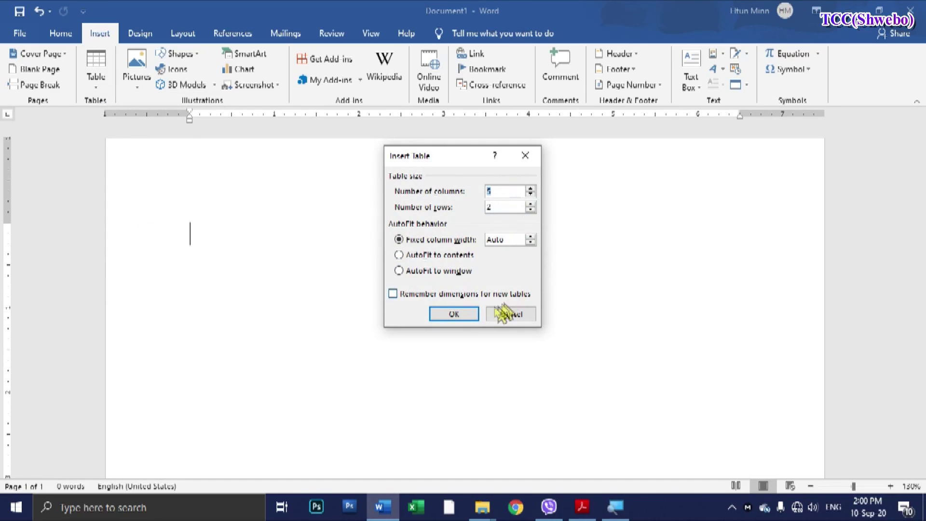
pyautogui.click(472, 317)
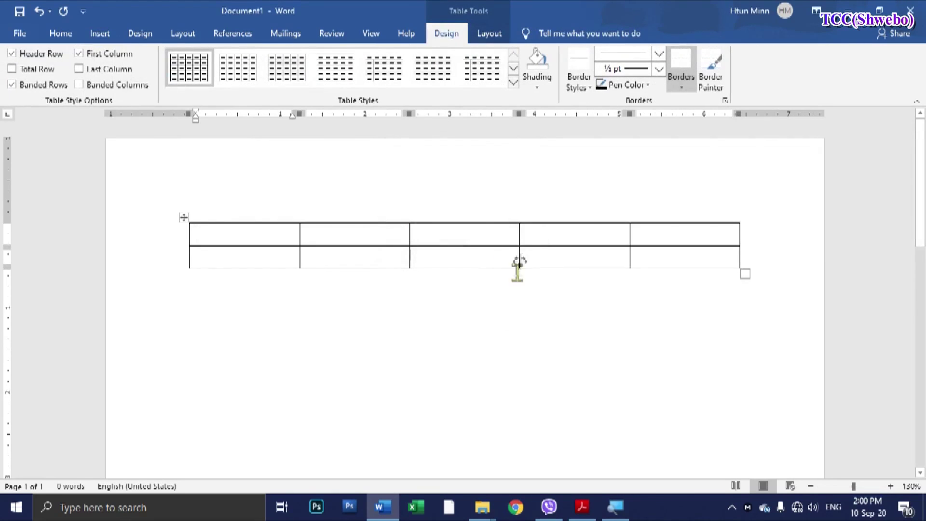
pyautogui.hotkey('ctrl', 'z')
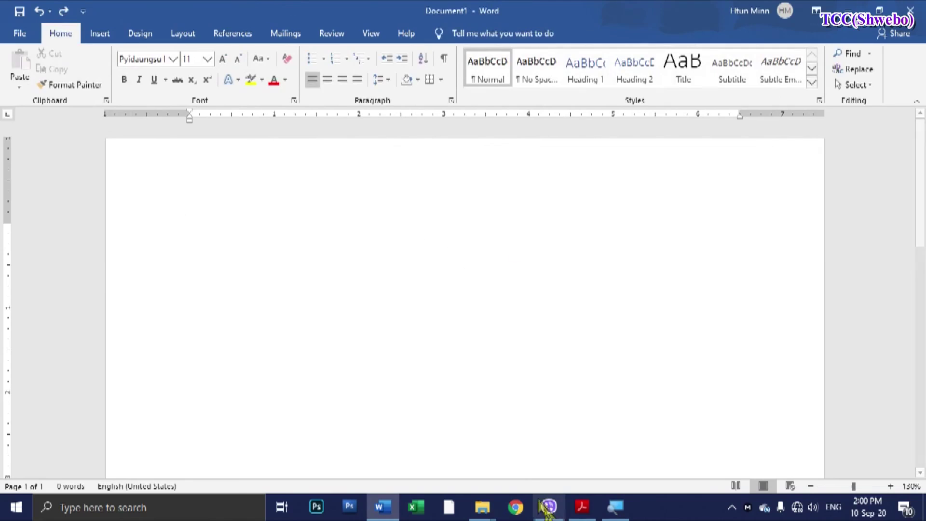
pyautogui.click(582, 507)
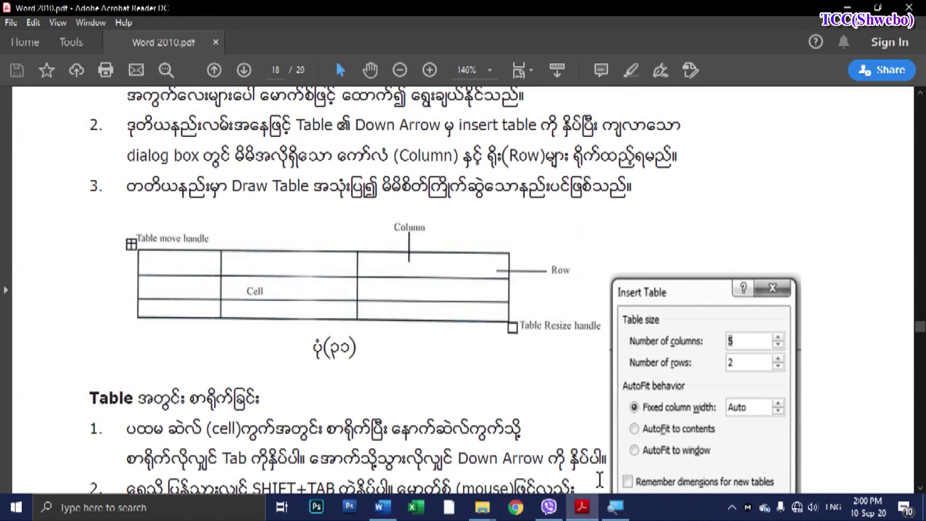
# Switch from the tutorial PDF back to the blank Word document
pyautogui.click(383, 506)
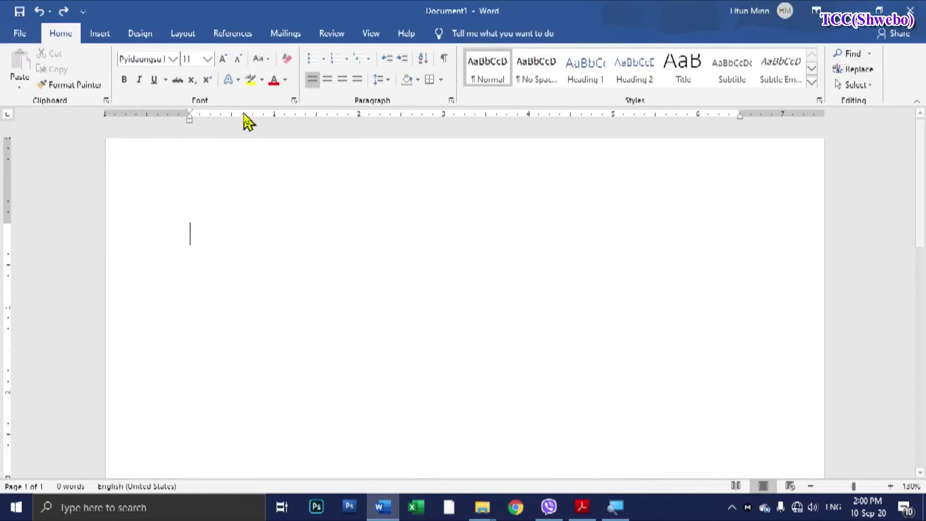
# With Draw Table, drag a large single-cell table outline down to near the page bottom
pyautogui.click(100, 33)
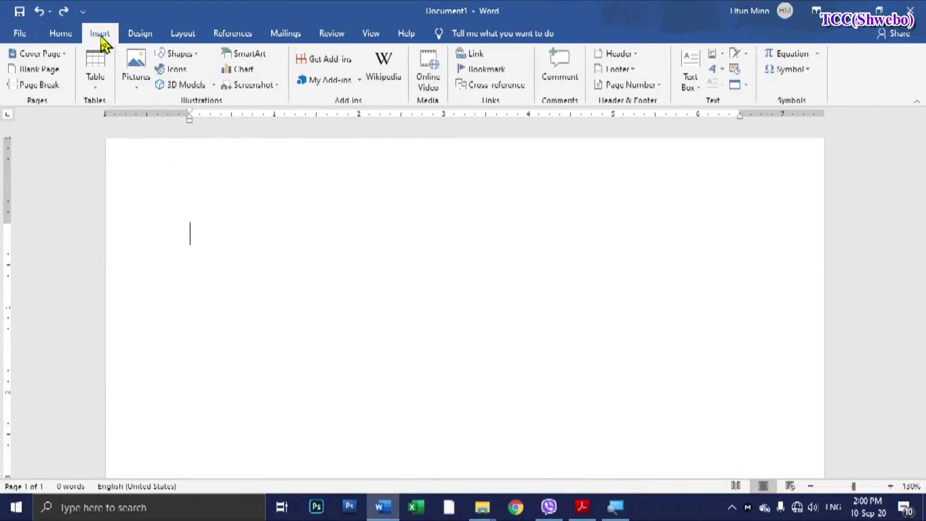
pyautogui.click(99, 89)
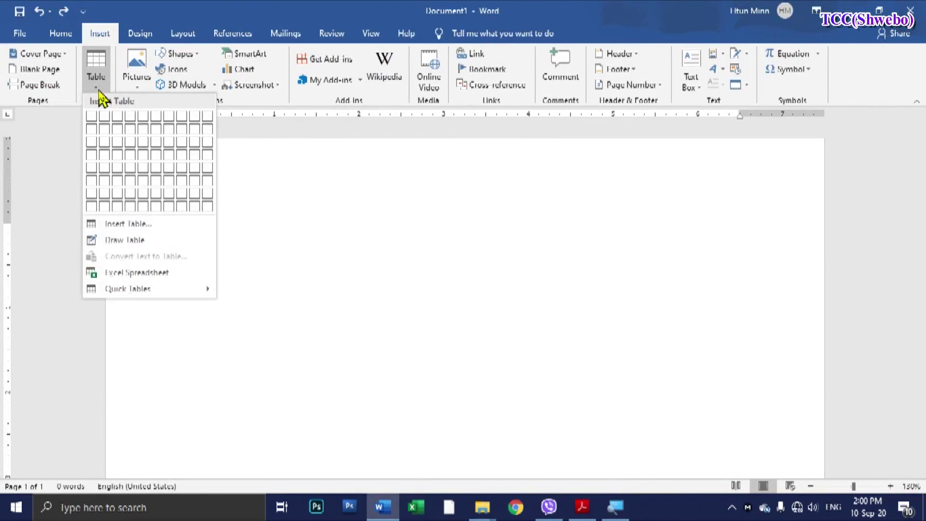
pyautogui.click(123, 241)
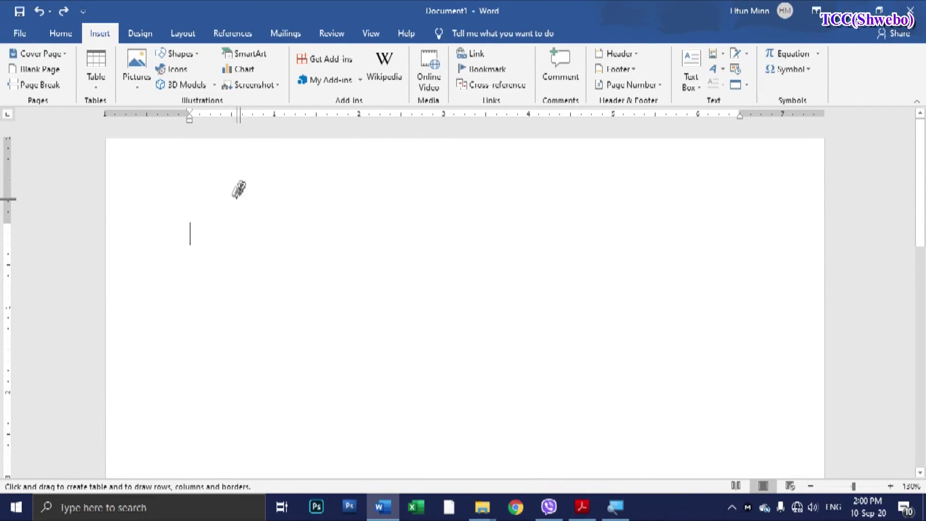
pyautogui.moveTo(192, 188); pyautogui.dragTo(608, 398)
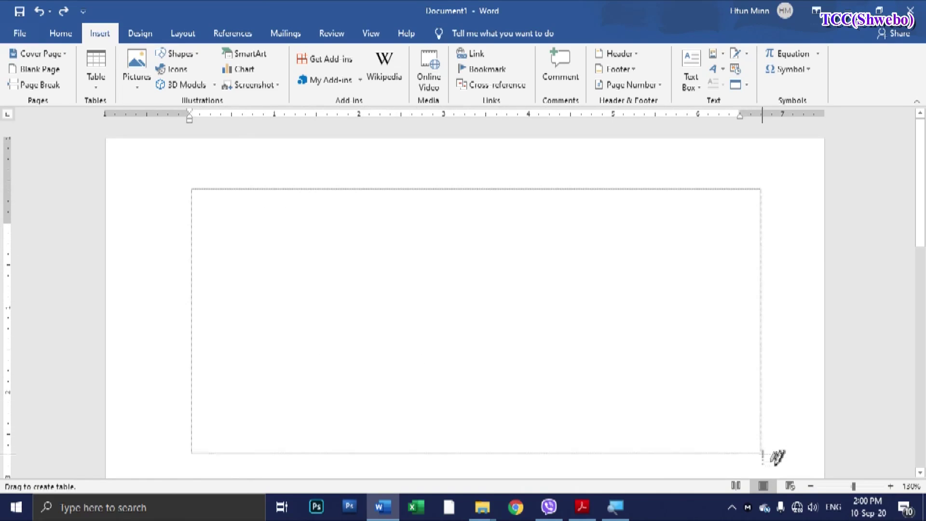
pyautogui.moveTo(608, 398); pyautogui.dragTo(762, 453)
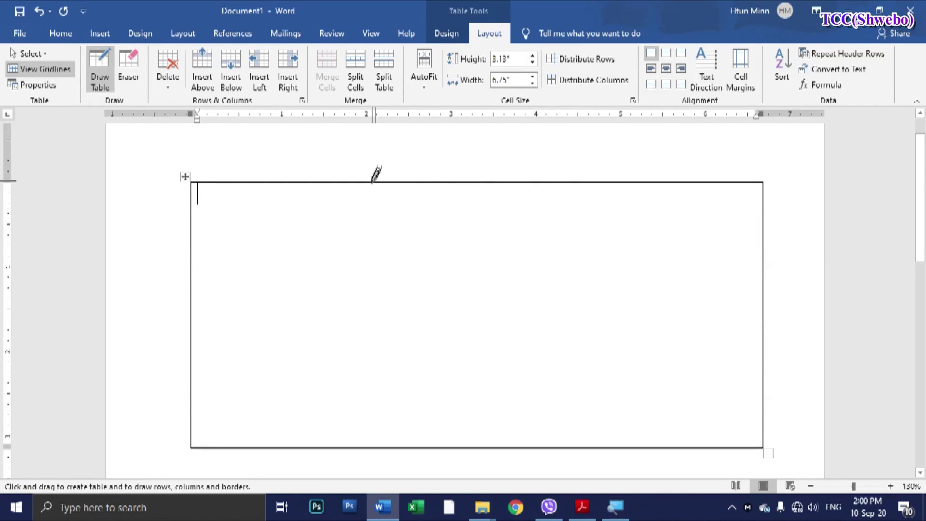
# Draw two vertical dividers to make three columns, undoing a stray narrow column
pyautogui.moveTo(368, 181); pyautogui.dragTo(369, 227)
pyautogui.moveTo(369, 274); pyautogui.dragTo(371, 319)
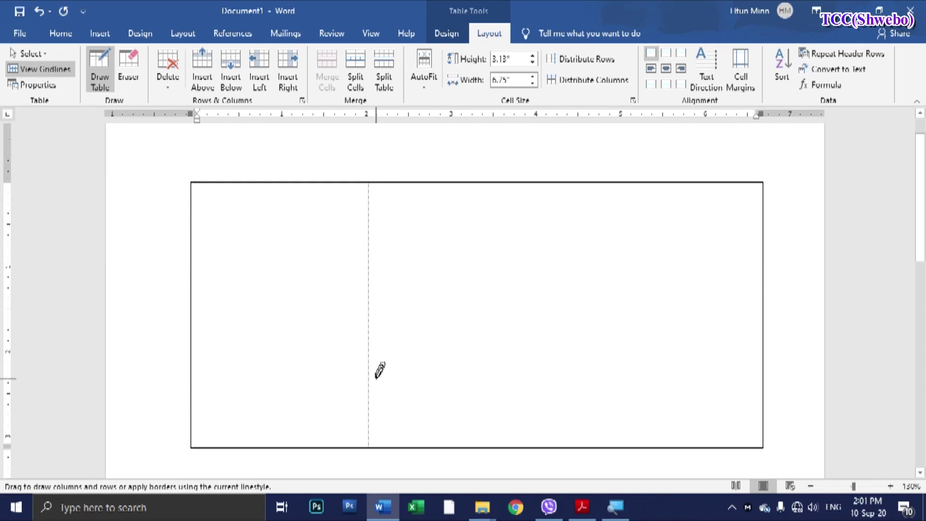
pyautogui.moveTo(385, 399); pyautogui.dragTo(388, 408)
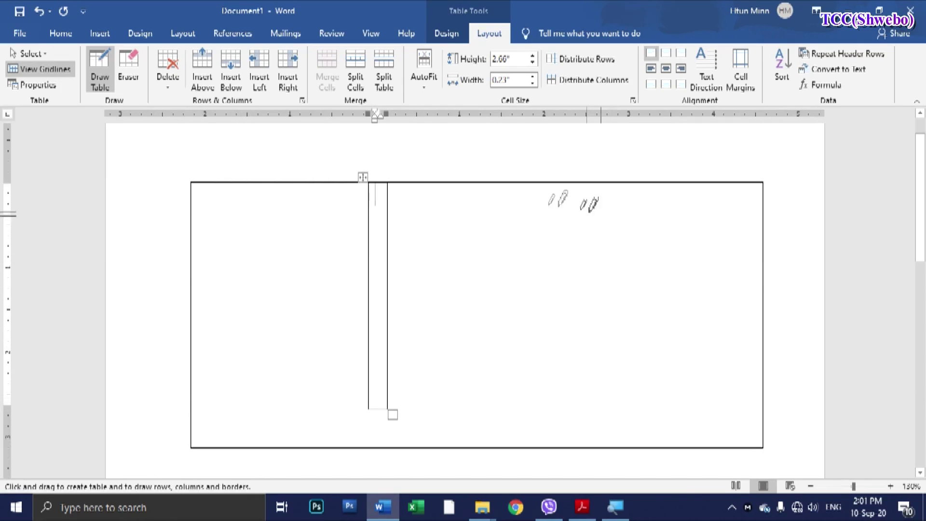
pyautogui.hotkey('ctrl', 'z')
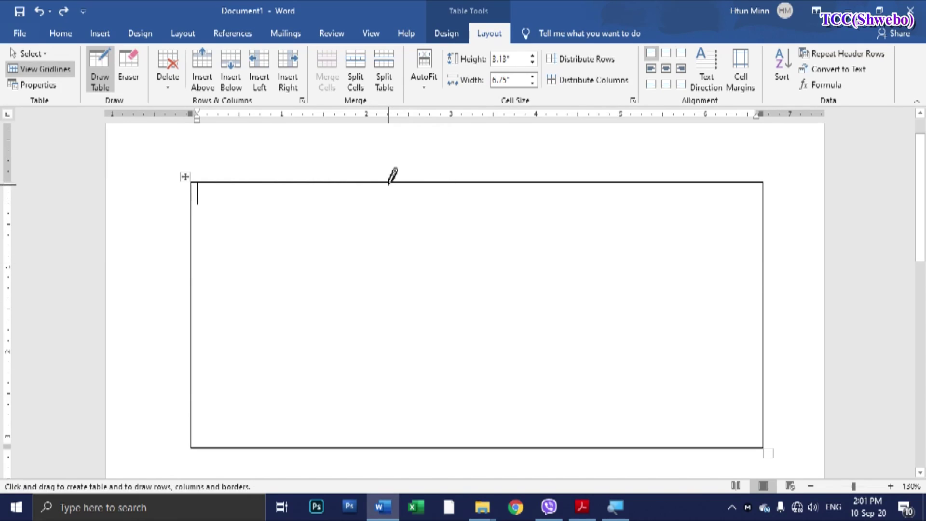
pyautogui.moveTo(394, 228)
pyautogui.mouseDown()
pyautogui.moveTo(394, 357)
pyautogui.moveTo(394, 177)
pyautogui.mouseUp()
pyautogui.moveTo(388, 171); pyautogui.dragTo(418, 331)
pyautogui.moveTo(378, 196); pyautogui.dragTo(391, 445)
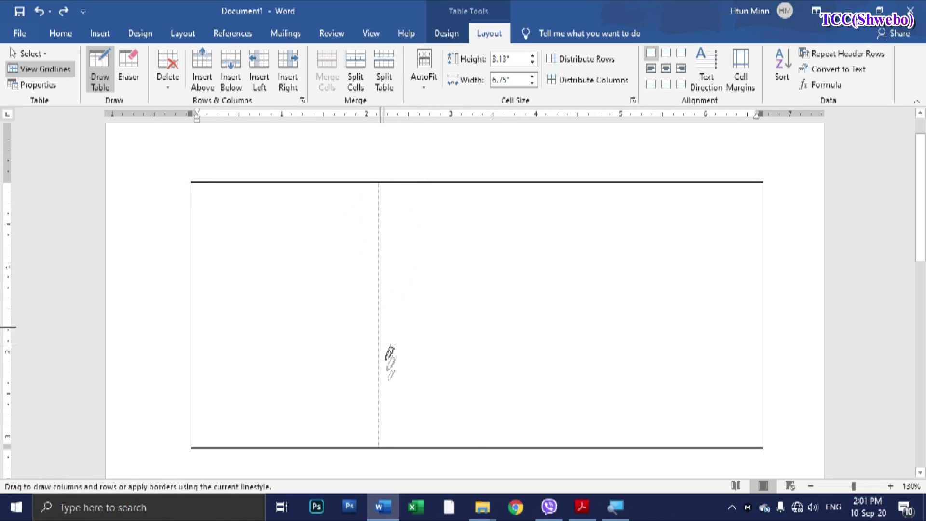
pyautogui.moveTo(627, 182); pyautogui.dragTo(632, 350)
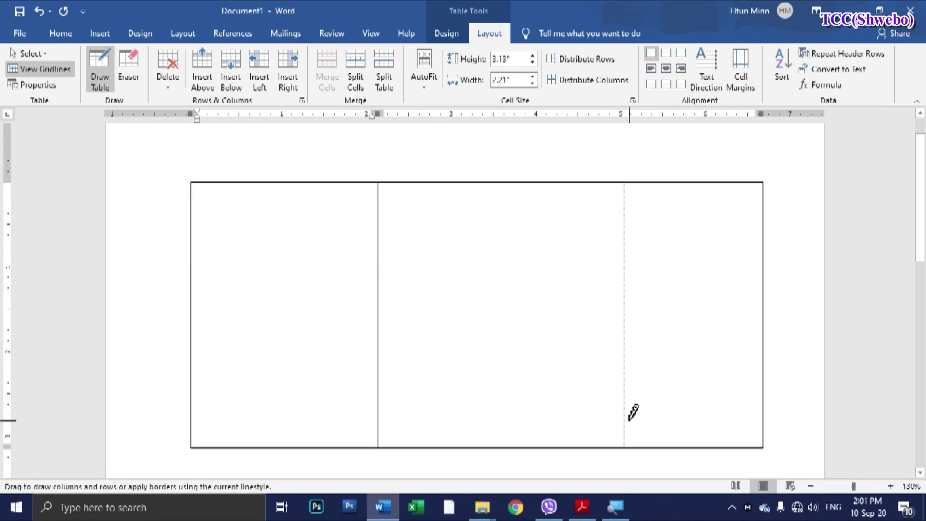
pyautogui.moveTo(623, 386); pyautogui.dragTo(624, 388)
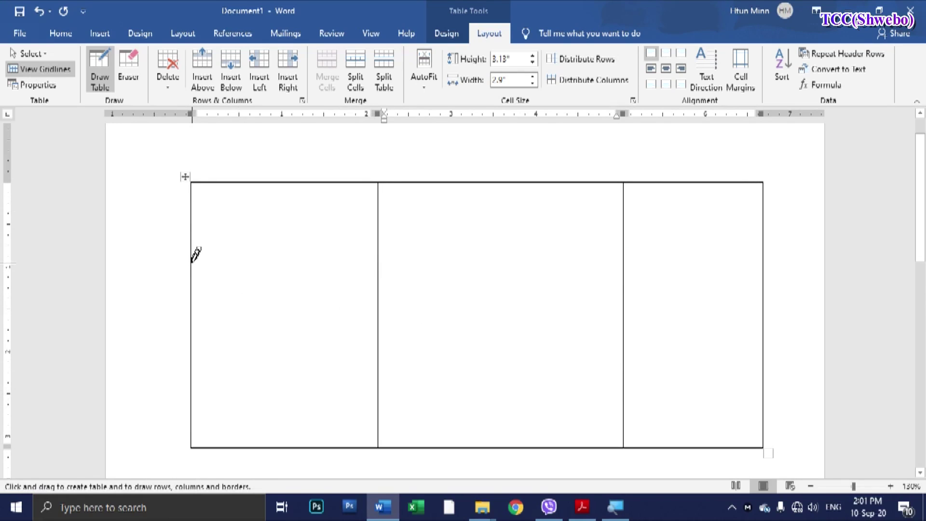
# Draw two horizontal dividers across the table to make three rows
pyautogui.moveTo(191, 262)
pyautogui.mouseDown()
pyautogui.moveTo(694, 269)
pyautogui.moveTo(702, 261)
pyautogui.mouseUp()
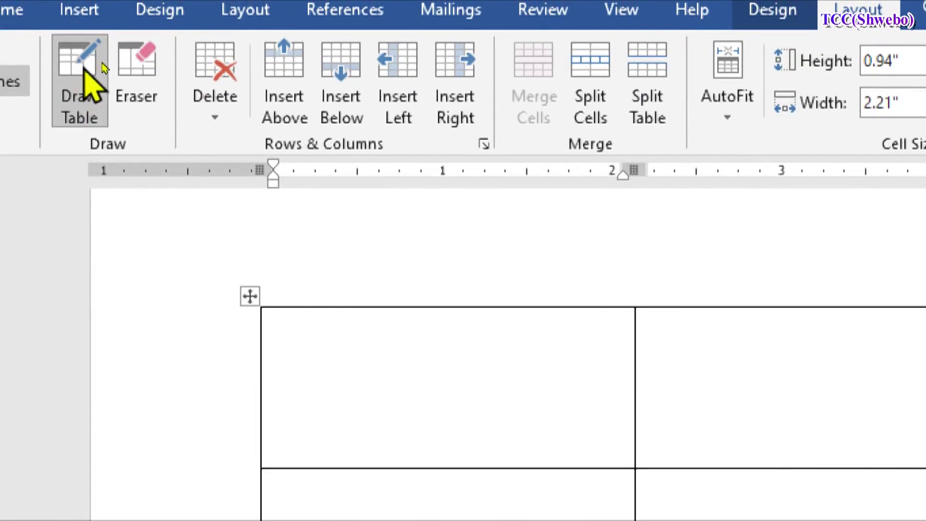
pyautogui.click(100, 60)
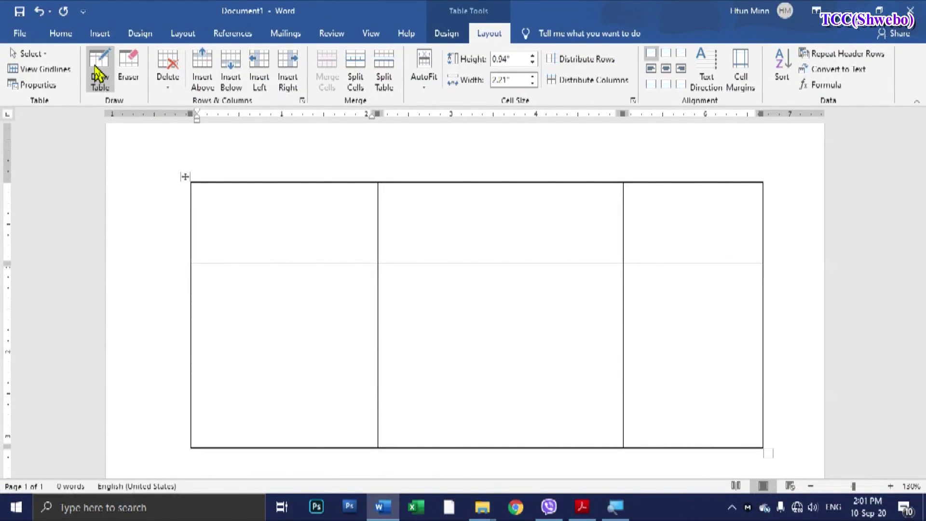
pyautogui.click(97, 73)
pyautogui.moveTo(191, 335); pyautogui.dragTo(713, 336)
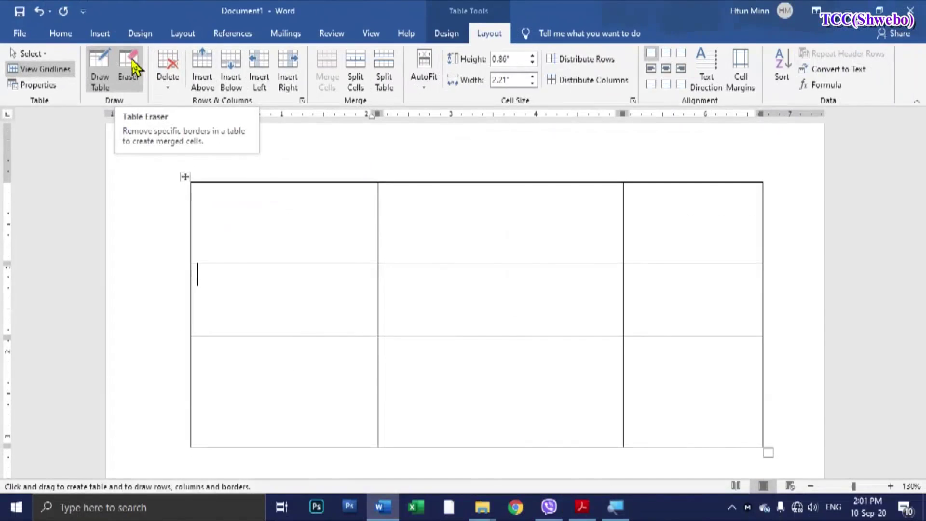
# Erase both horizontal dividers in all three columns, then turn the Eraser off
pyautogui.click(128, 67)
pyautogui.click(292, 263)
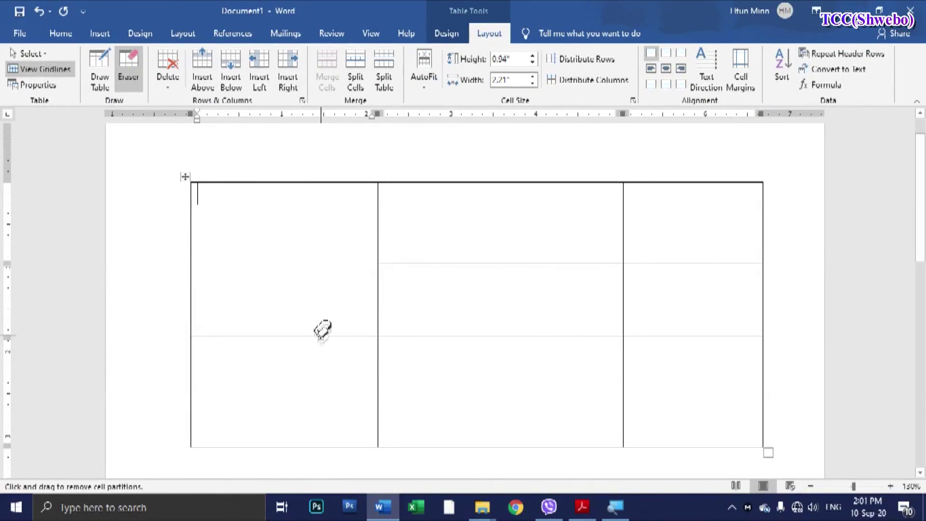
pyautogui.click(473, 336)
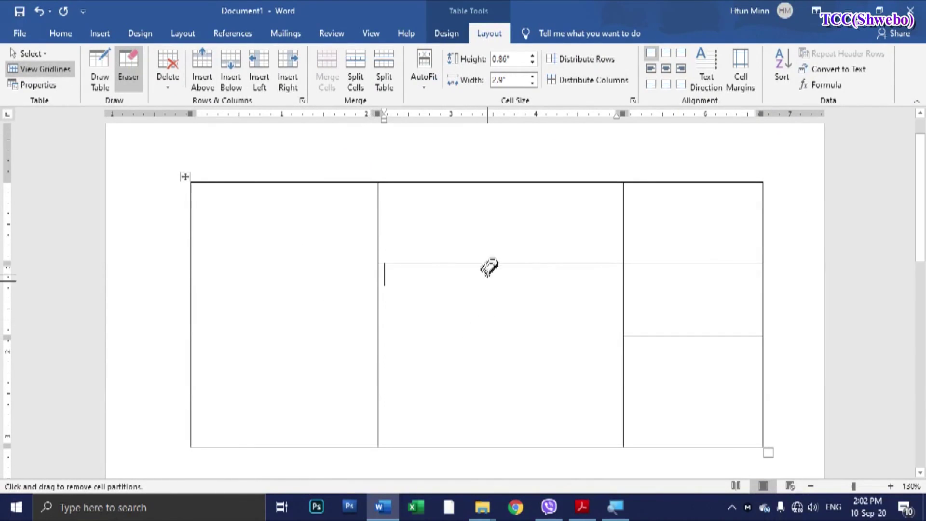
pyautogui.click(484, 263)
pyautogui.click(662, 263)
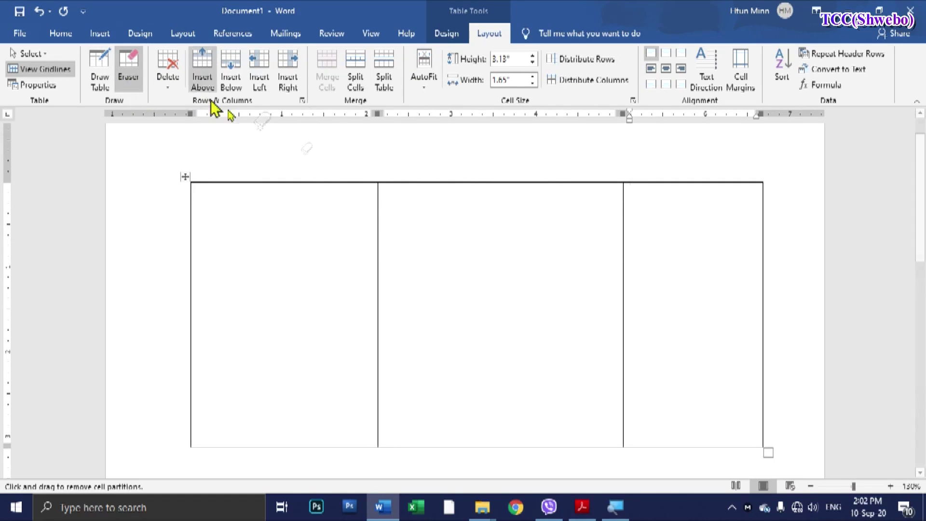
pyautogui.click(126, 67)
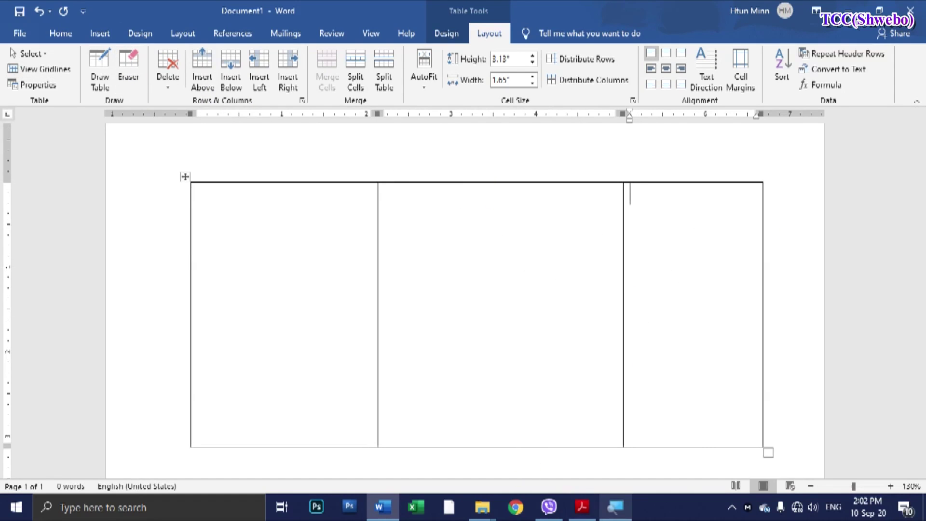
# Close the table document without saving and start a new blank document
pyautogui.click(493, 212)
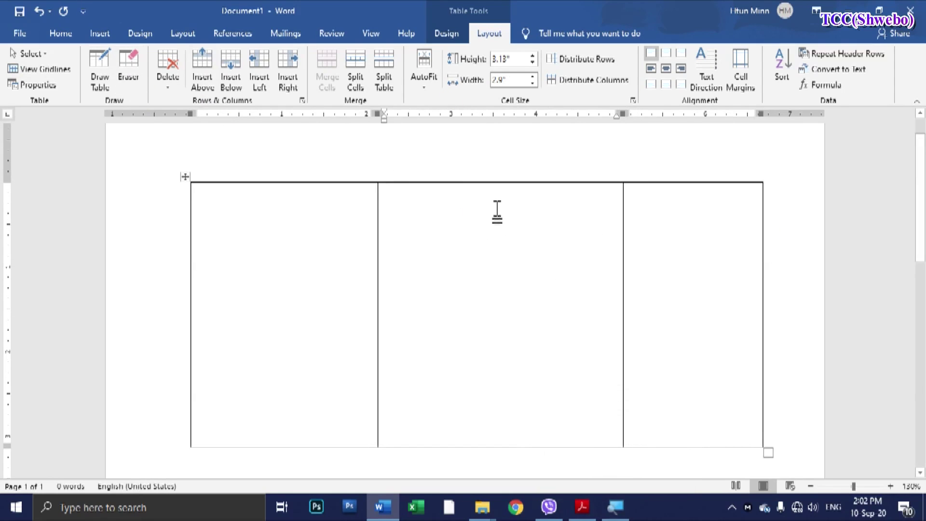
pyautogui.hotkey('ctrl', 'w')
pyautogui.click(536, 334)
pyautogui.hotkey('ctrl', 'n')
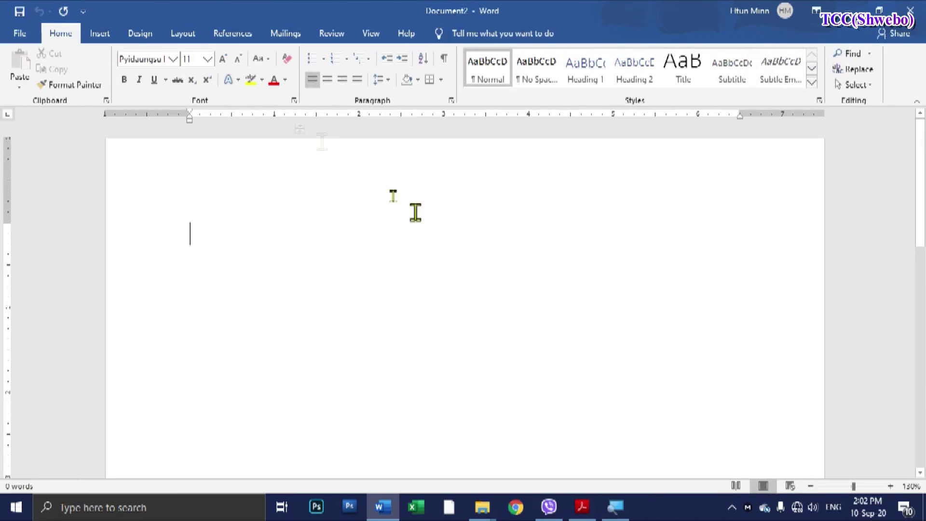
# Insert a 7 by 4 table from the Table grid, then undo it
pyautogui.click(100, 34)
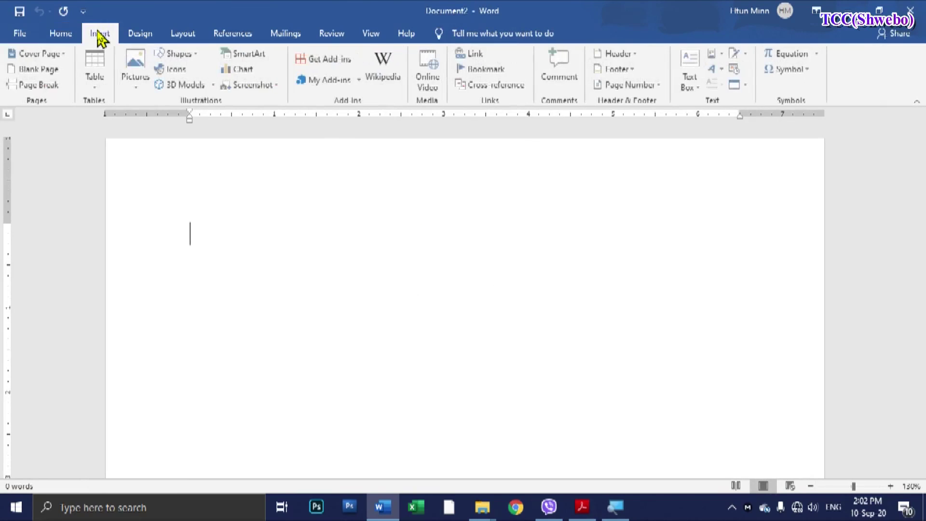
pyautogui.click(96, 89)
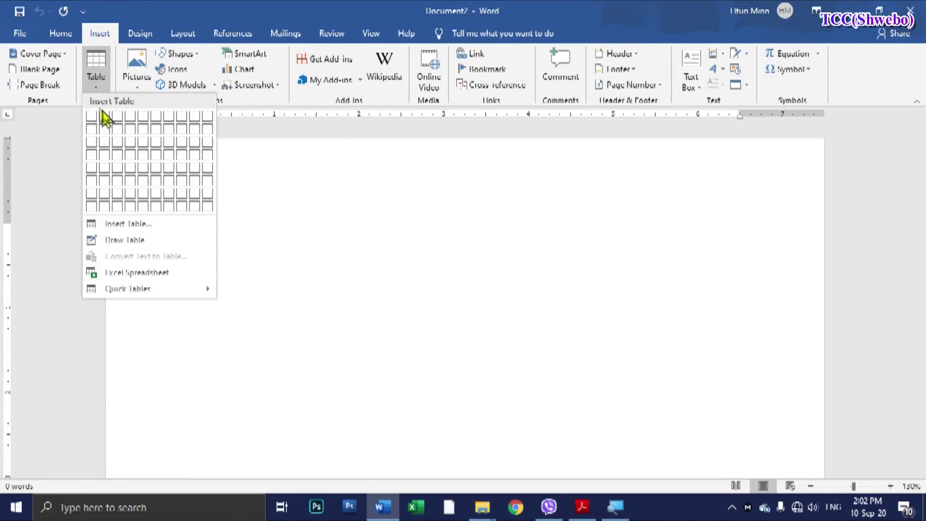
pyautogui.click(169, 154)
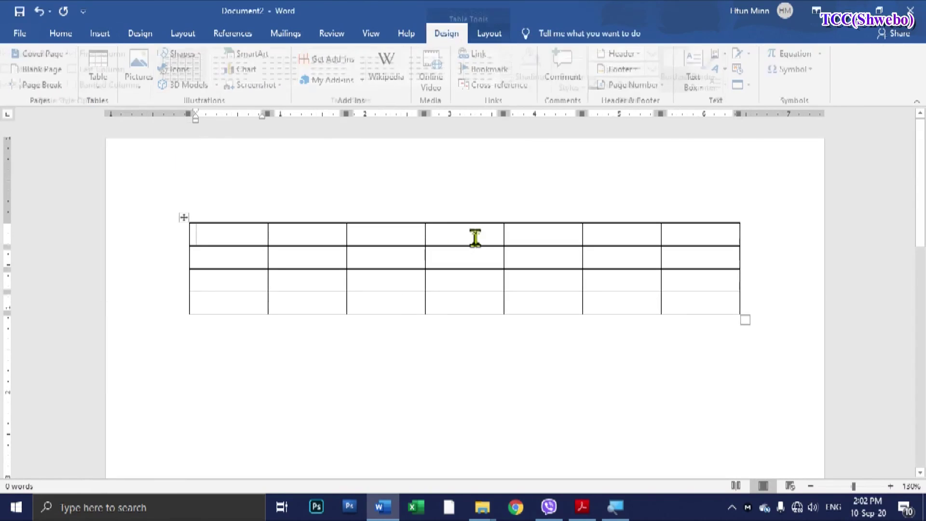
pyautogui.hotkey('ctrl', 'z')
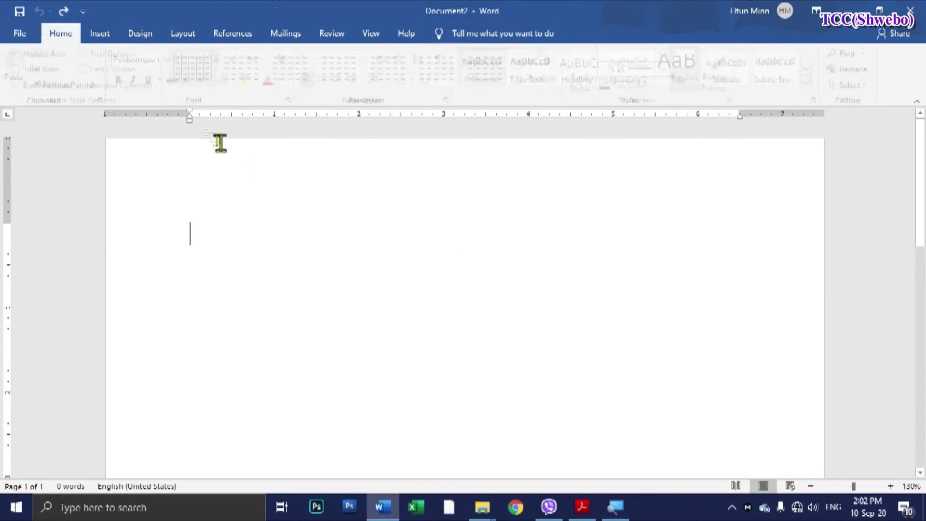
# Insert the default 5-column, 2-row table through the Insert Table dialog
pyautogui.click(100, 34)
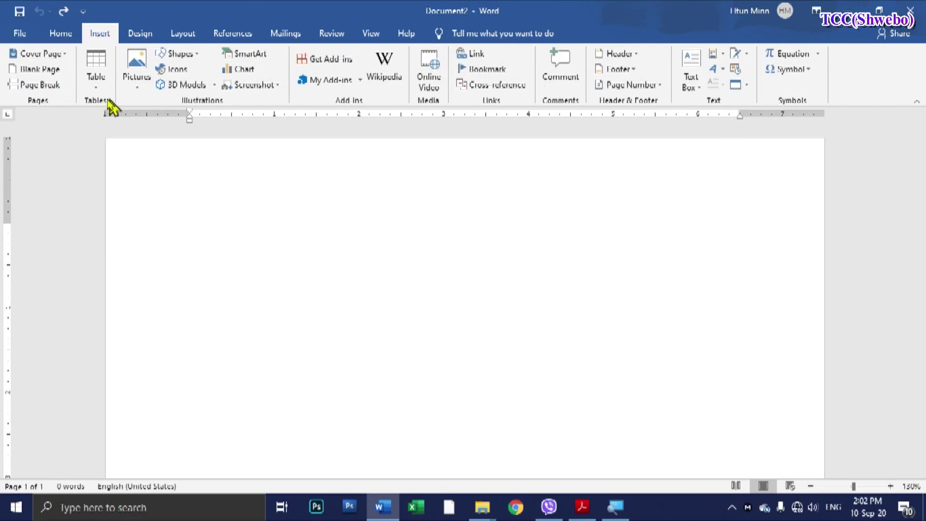
pyautogui.click(96, 79)
pyautogui.click(128, 223)
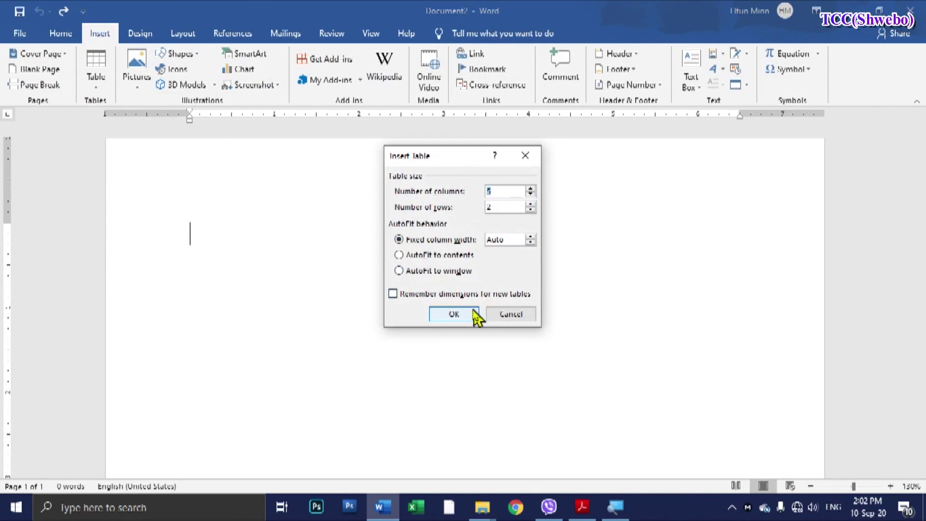
pyautogui.click(453, 314)
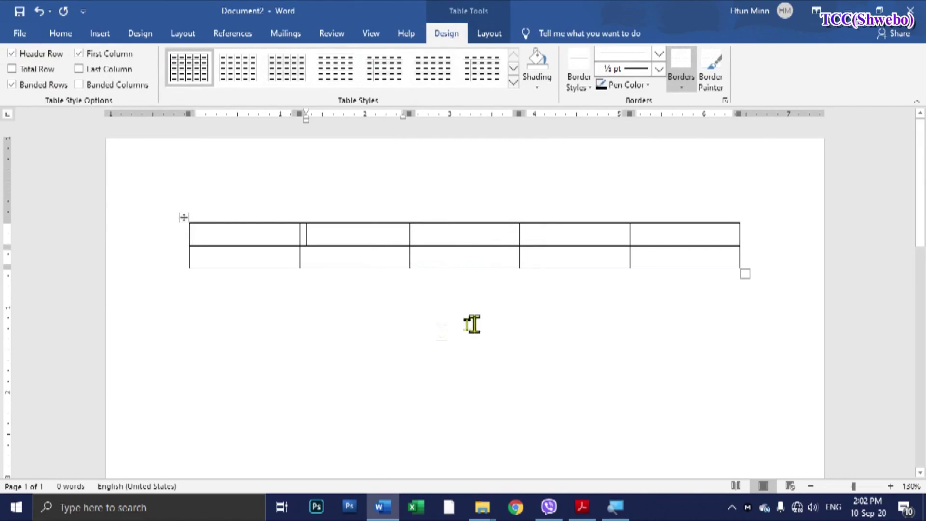
# Delete the entire 5 by 2 table with Layout > Delete > Delete Table
pyautogui.click(455, 296)
pyautogui.click(451, 236)
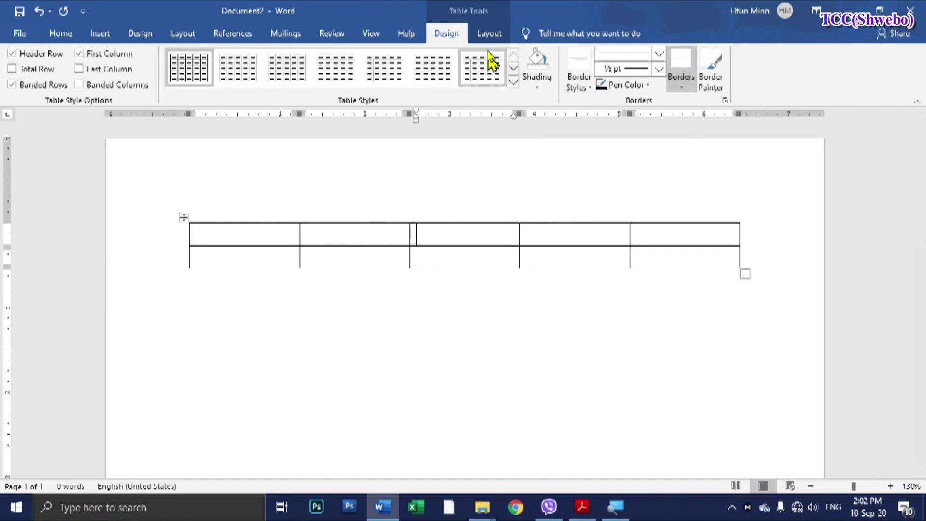
pyautogui.click(489, 34)
pyautogui.click(167, 77)
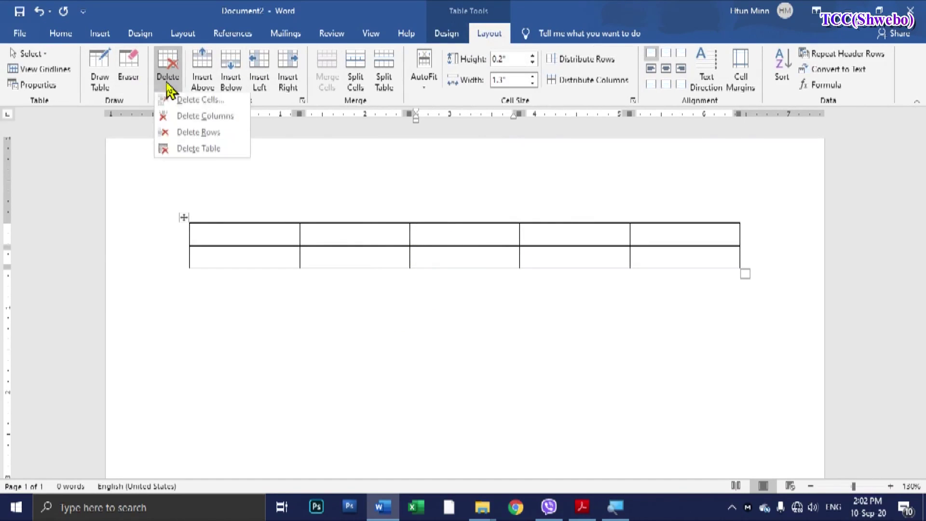
pyautogui.click(193, 151)
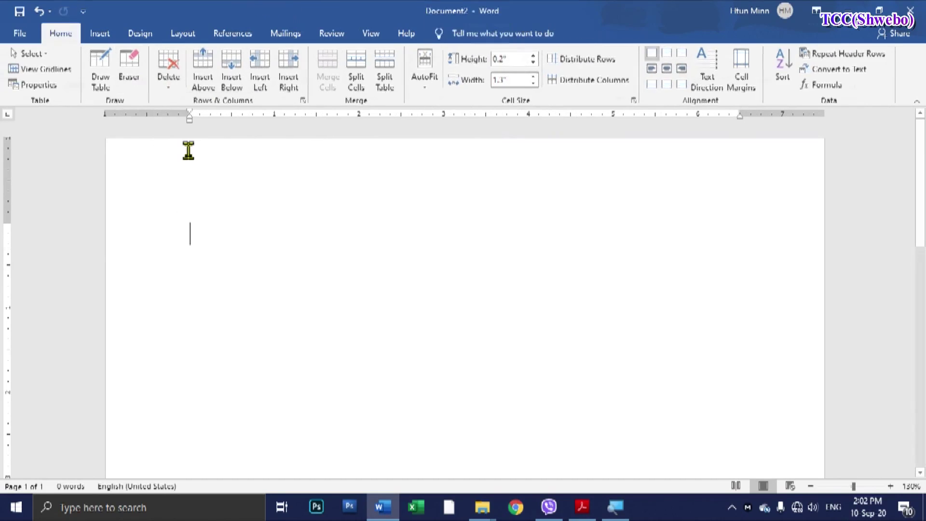
# With Draw Table, sketch trial tables and divider lines, undoing each attempt
pyautogui.click(99, 33)
pyautogui.click(98, 89)
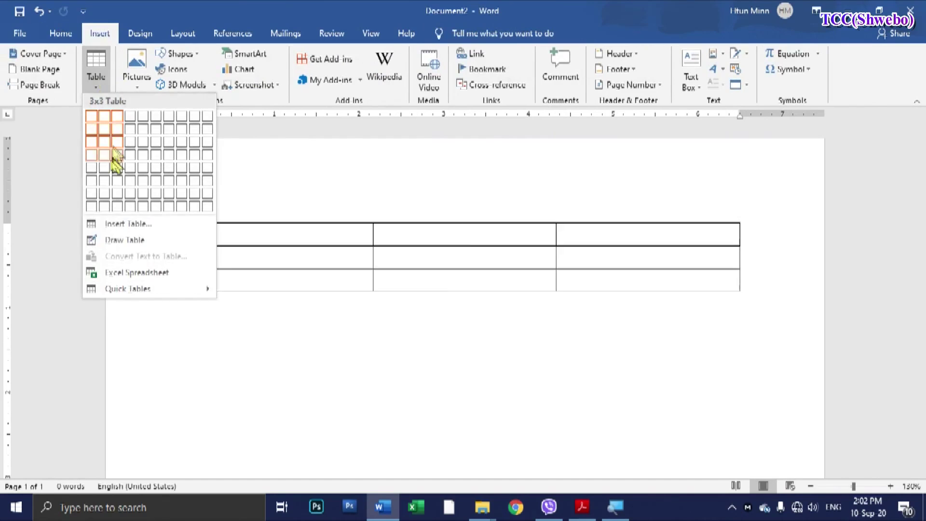
pyautogui.click(124, 240)
pyautogui.moveTo(274, 195); pyautogui.dragTo(675, 385)
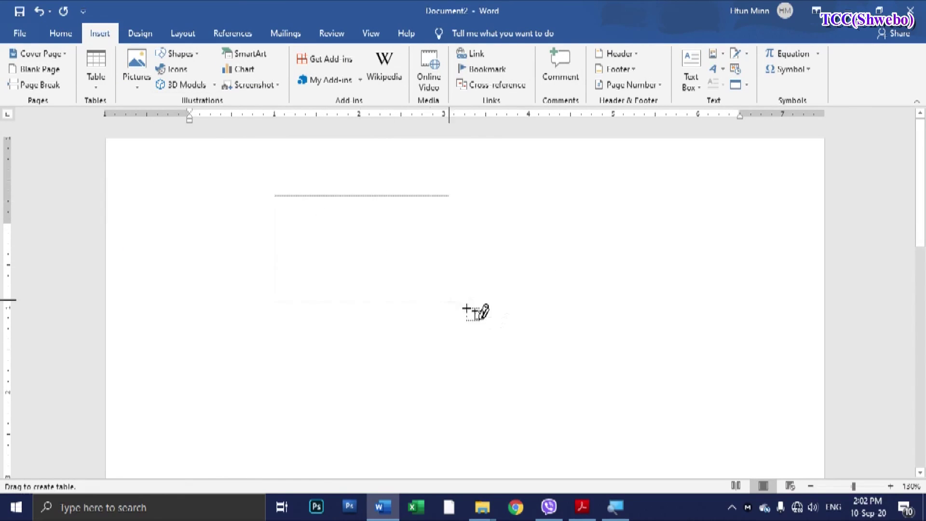
pyautogui.moveTo(486, 222); pyautogui.dragTo(501, 393)
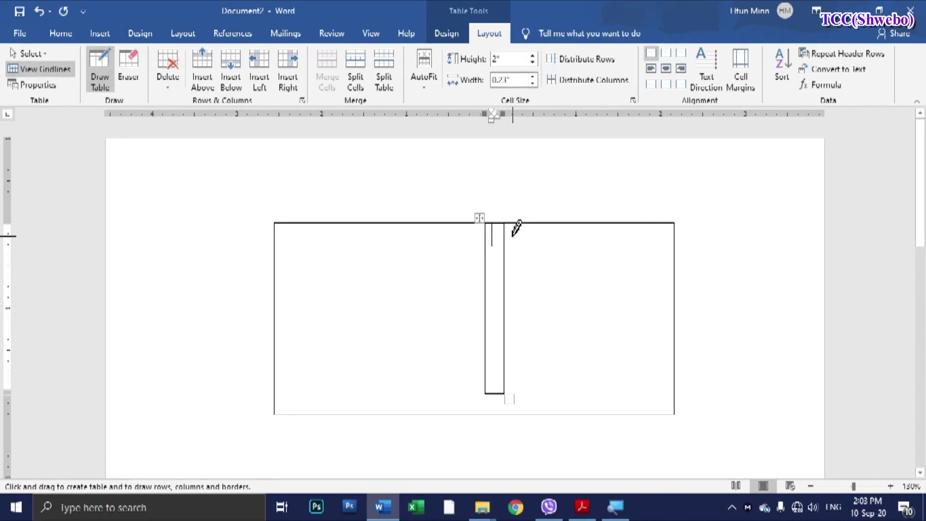
pyautogui.hotkey('ctrl', 'z')
pyautogui.moveTo(517, 222); pyautogui.dragTo(521, 367)
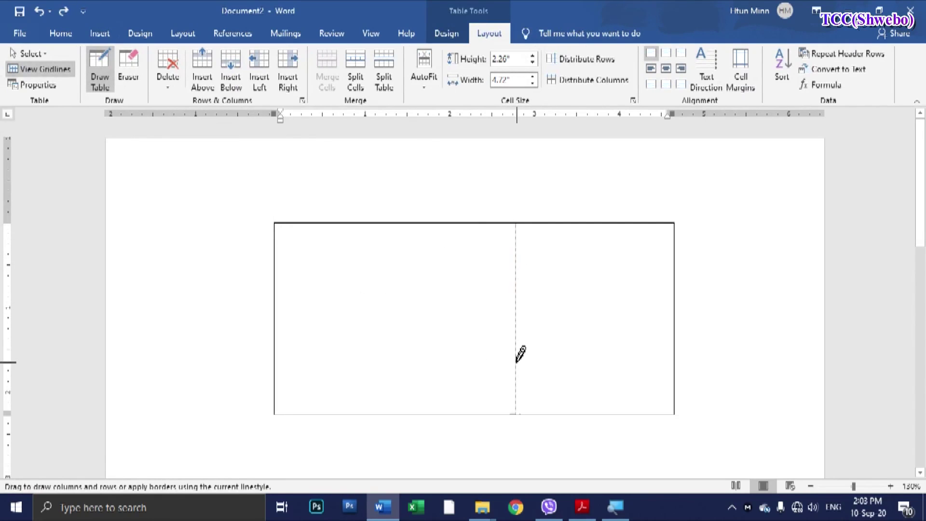
pyautogui.hotkey('ctrl', 'z')
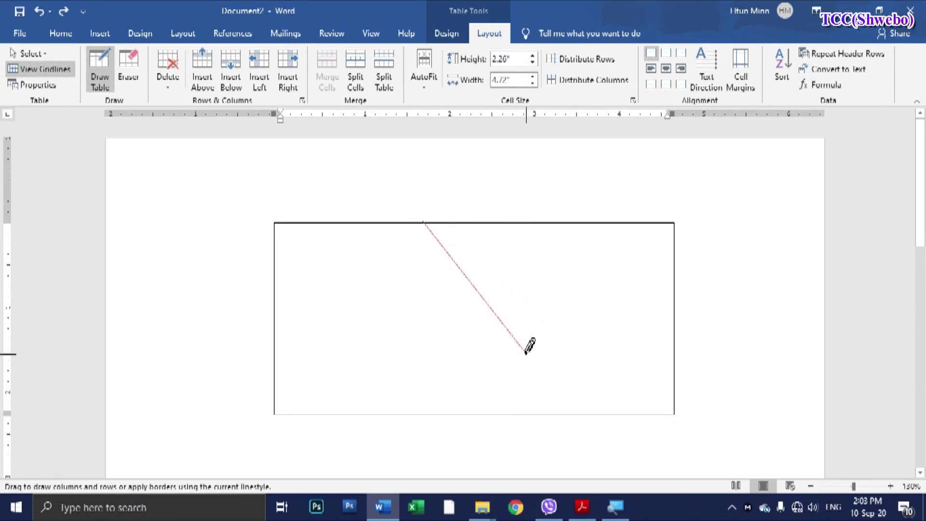
pyautogui.moveTo(423, 222); pyautogui.dragTo(528, 354)
pyautogui.hotkey('ctrl', 'z')
pyautogui.hotkey('ctrl', 'z')
pyautogui.moveTo(451, 210); pyautogui.dragTo(489, 400)
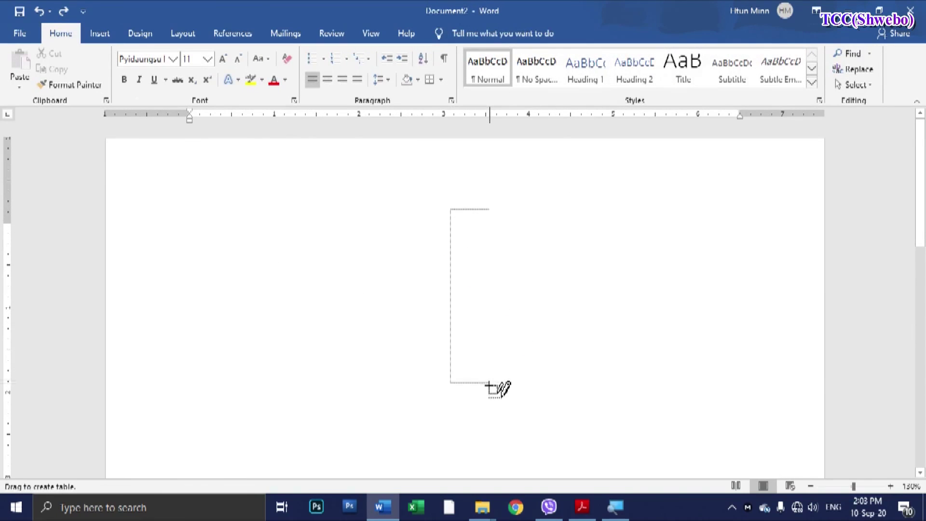
pyautogui.hotkey('ctrl', 'z')
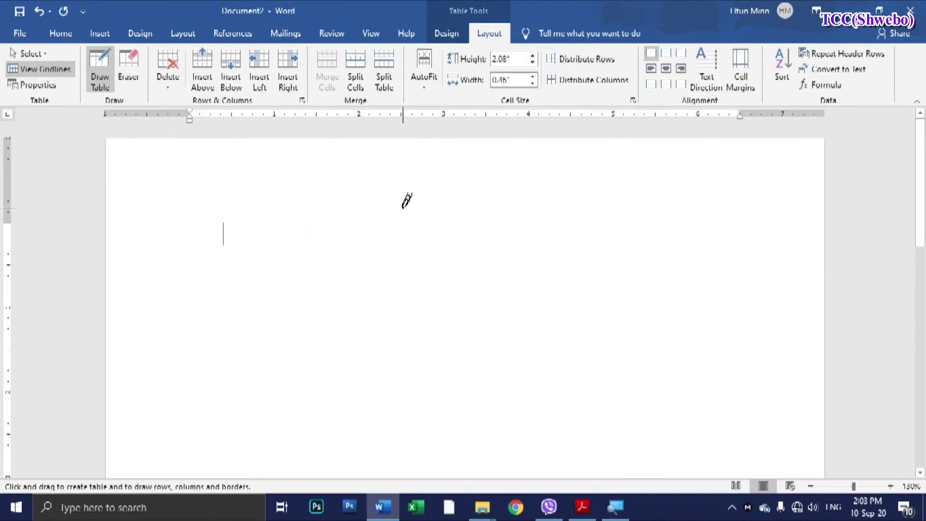
# Draw a large table split into two columns, then turn off drawing and delete it
pyautogui.moveTo(233, 189); pyautogui.dragTo(600, 409)
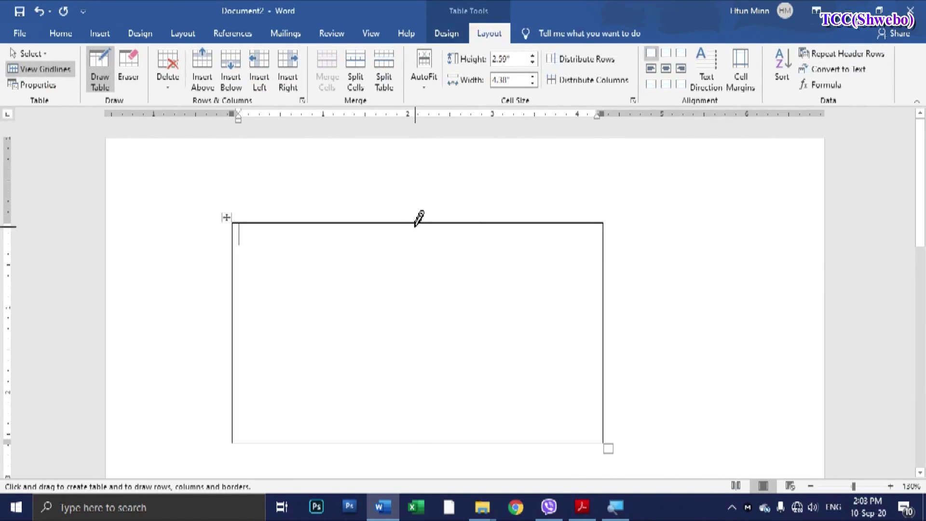
pyautogui.moveTo(417, 234); pyautogui.dragTo(416, 385)
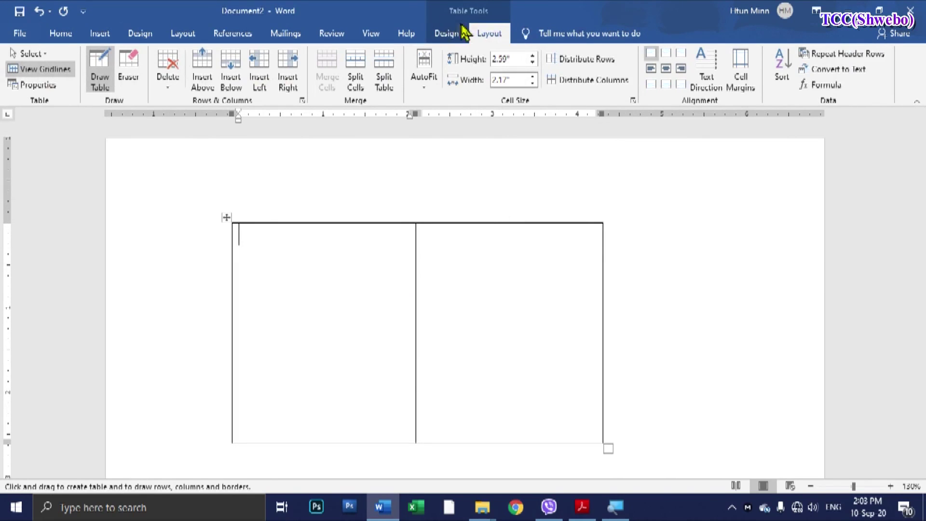
pyautogui.click(98, 76)
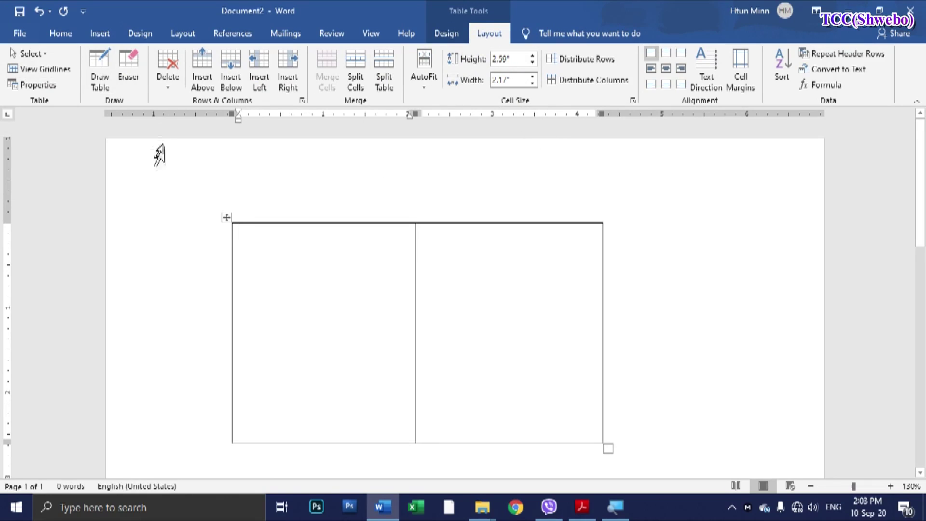
pyautogui.click(168, 70)
pyautogui.click(204, 151)
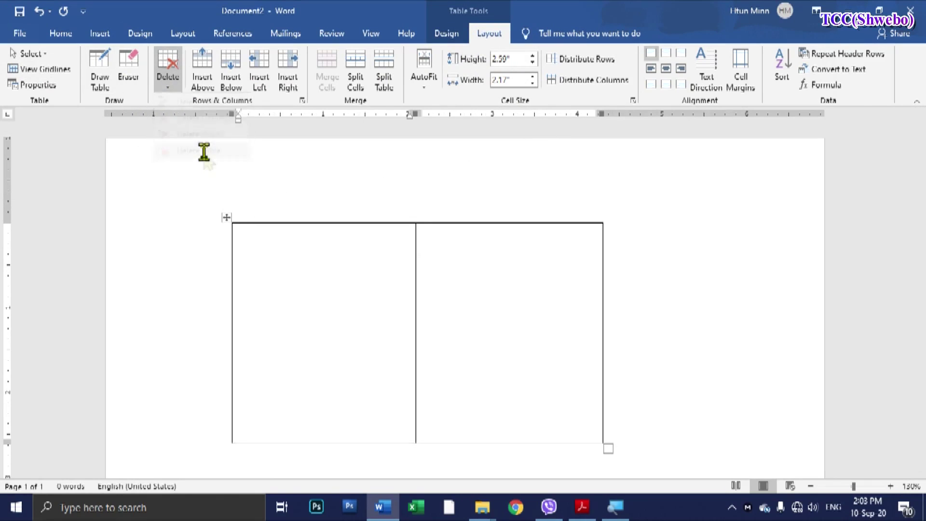
# Cancel the Insert Table dialog without inserting anything, then minimize Word
pyautogui.click(100, 34)
pyautogui.click(98, 90)
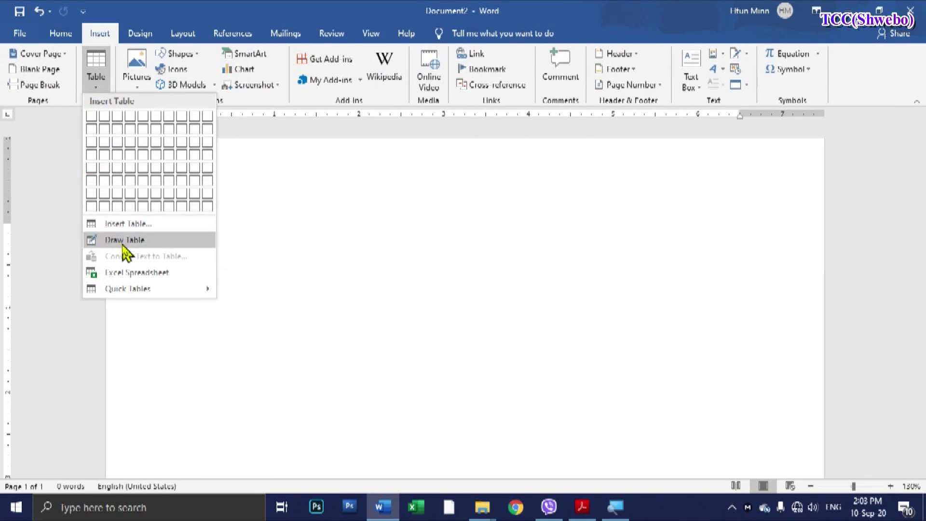
pyautogui.click(141, 227)
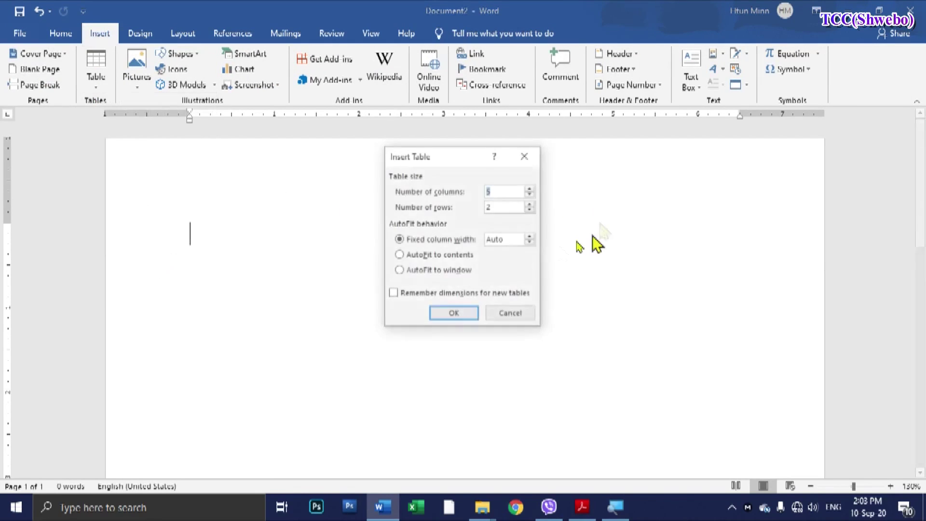
pyautogui.click(511, 315)
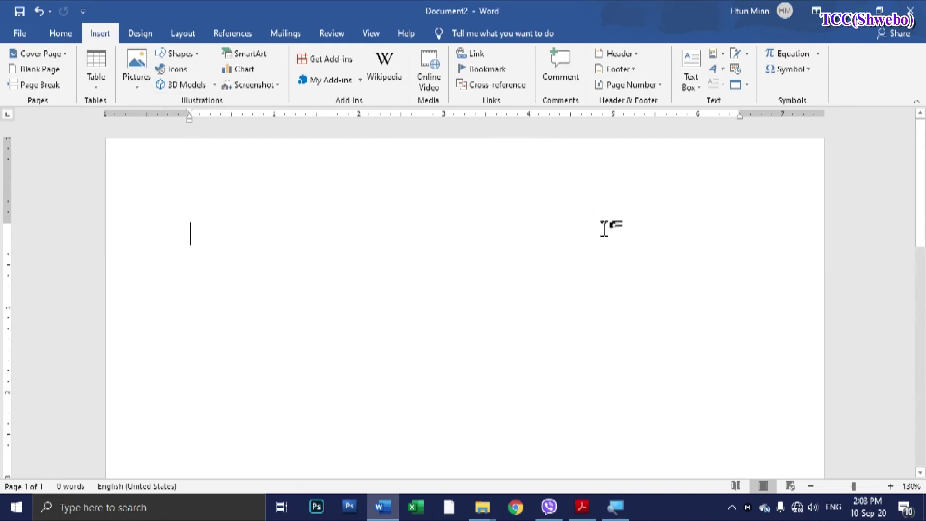
pyautogui.click(851, 10)
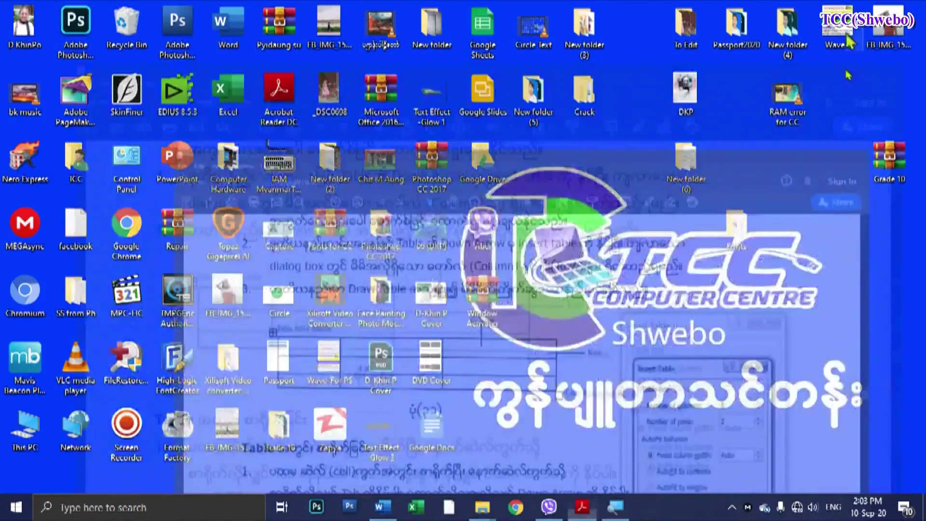